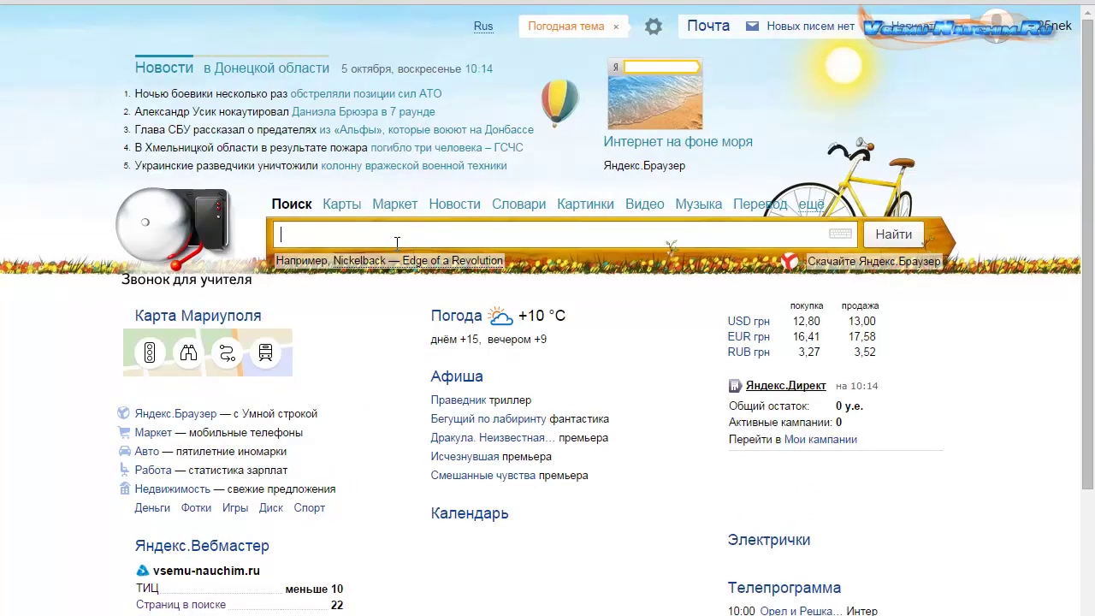
# Step: Search Yandex for "вирустотал" and open the VirusTotal online scanner site from the results
pyautogui.write('виру')
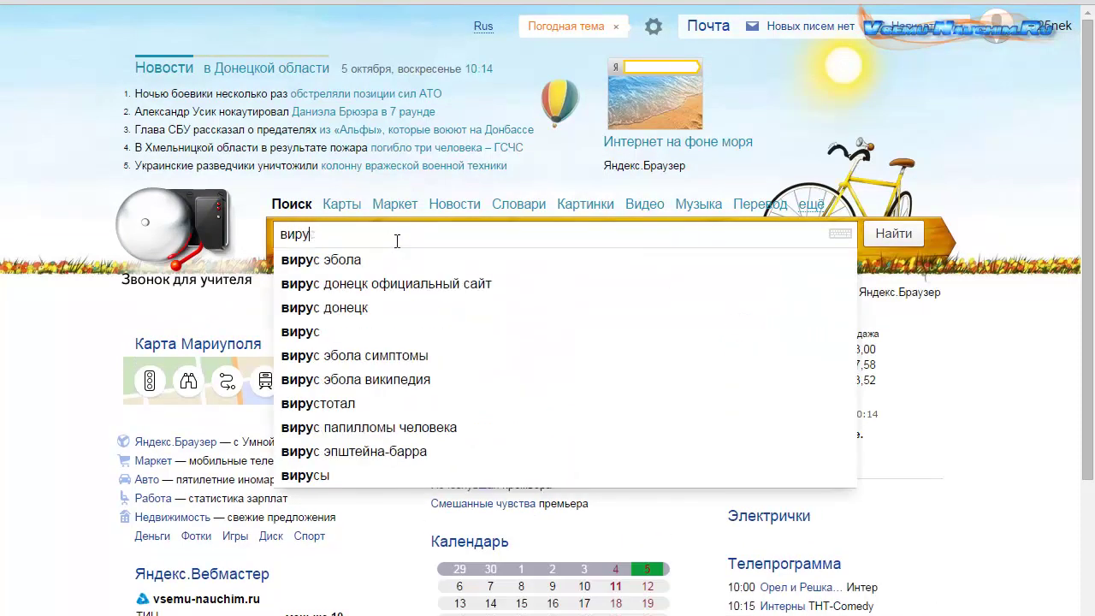
pyautogui.write('стотат')
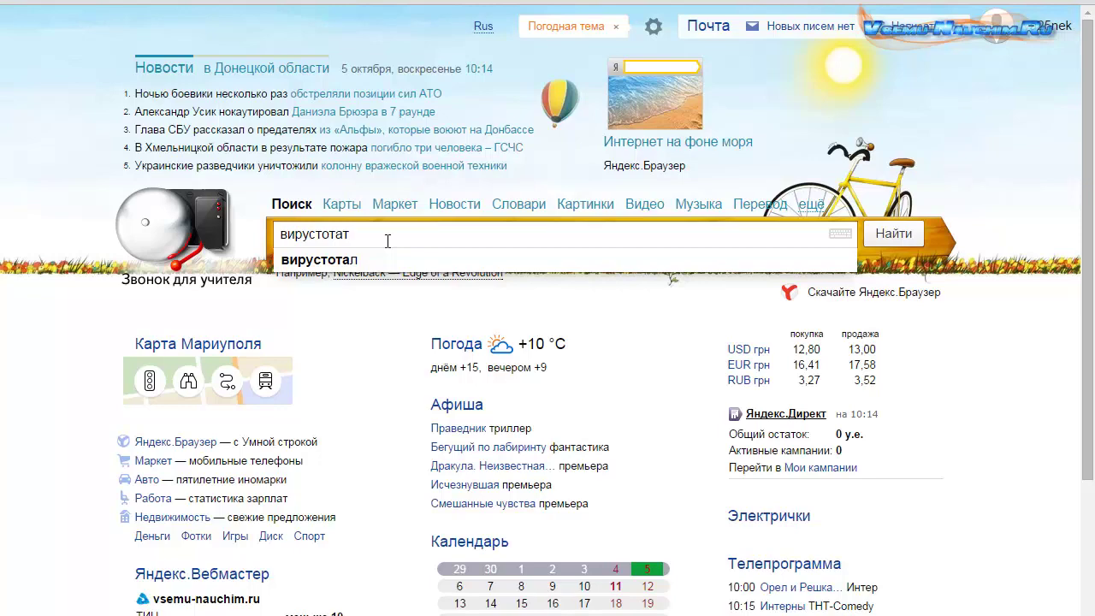
pyautogui.press('BackSpace')
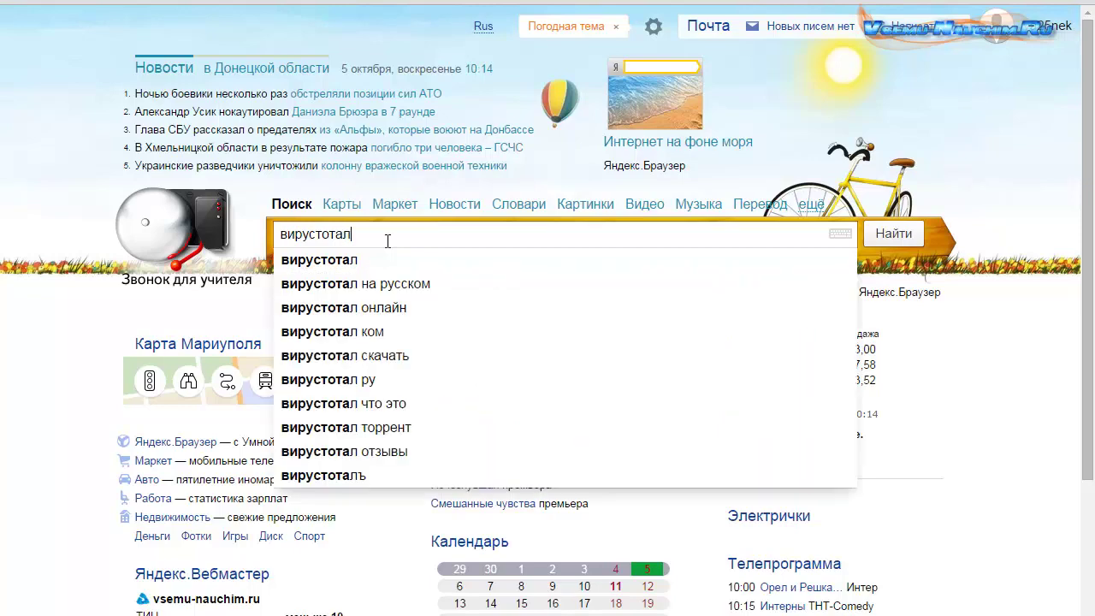
pyautogui.press('Return')
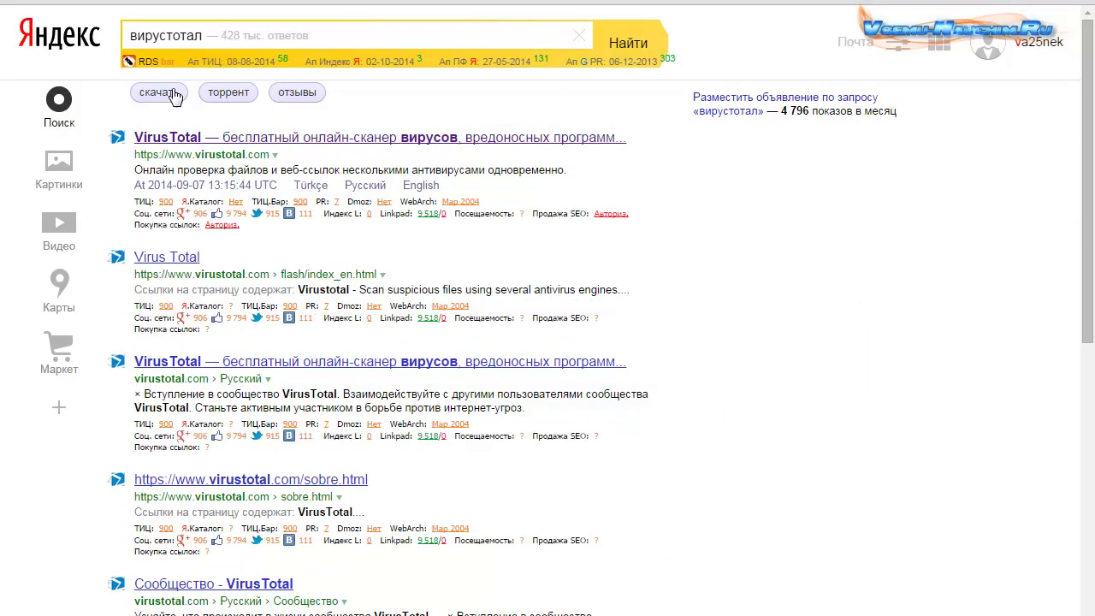
pyautogui.click(174, 143)
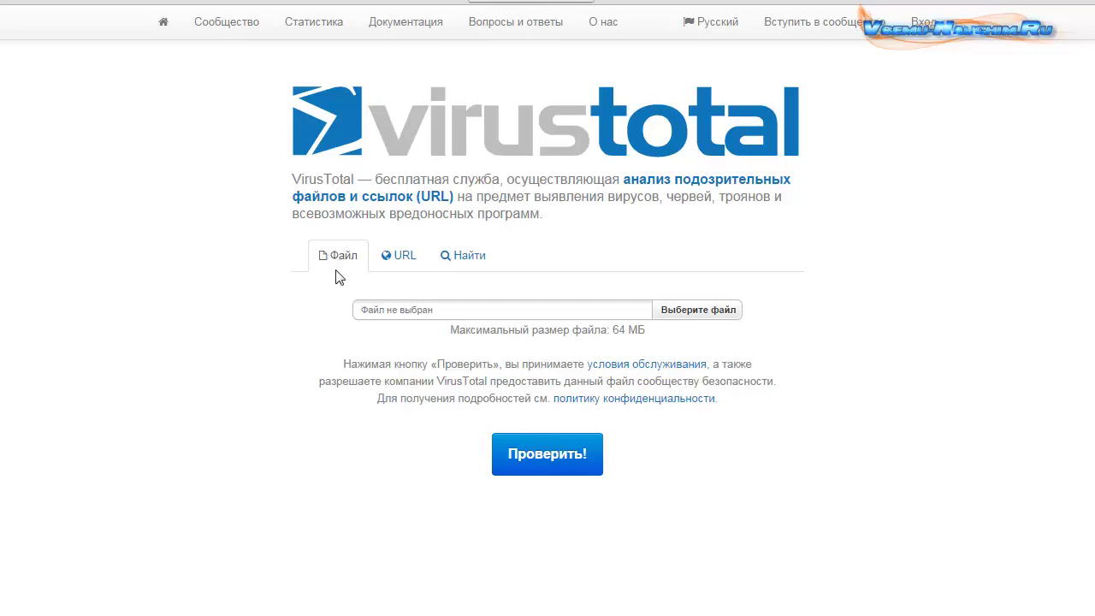
# Step: Choose secrets-partners.zip from the desktop (Рабочий стол) as the file to check and start its VirusTotal analysis
pyautogui.click(402, 261)
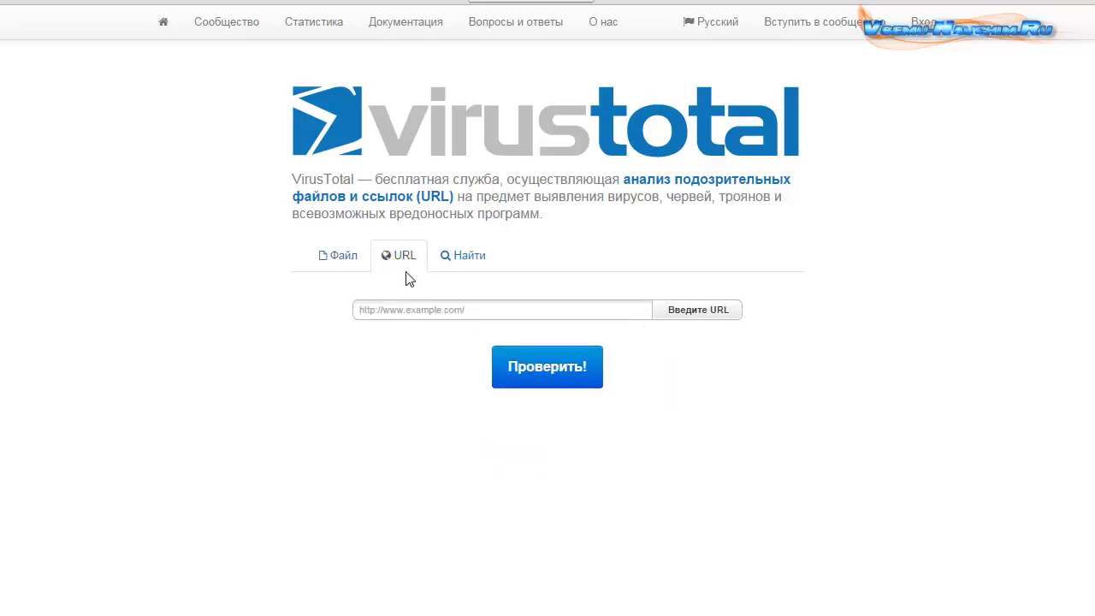
pyautogui.click(351, 269)
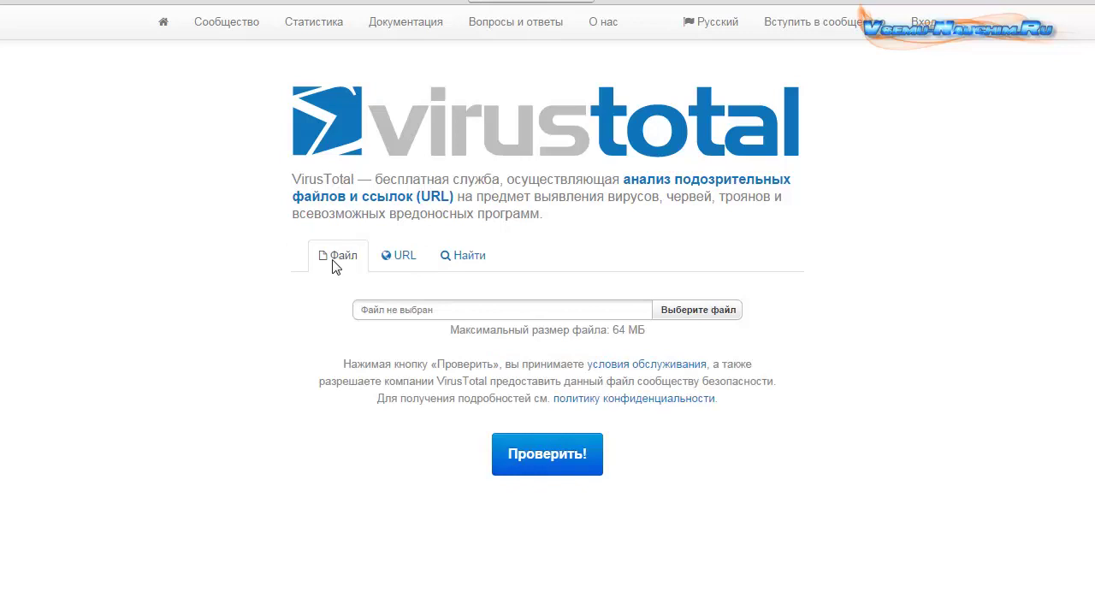
pyautogui.click(687, 311)
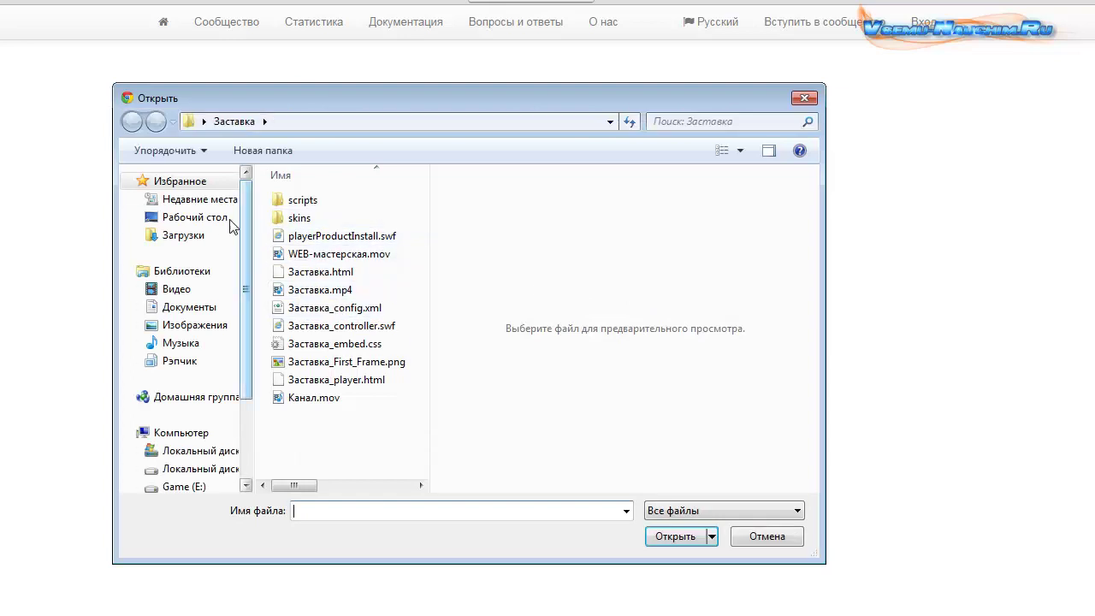
pyautogui.click(219, 221)
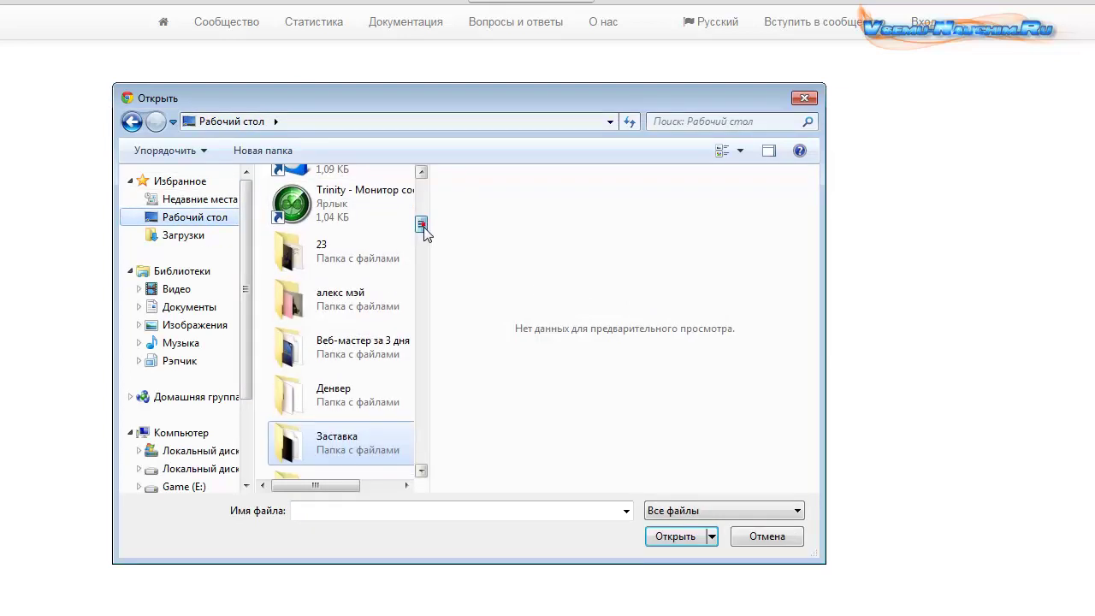
pyautogui.scroll(-3, 422, 256)
pyautogui.scroll(-10, 423, 299)
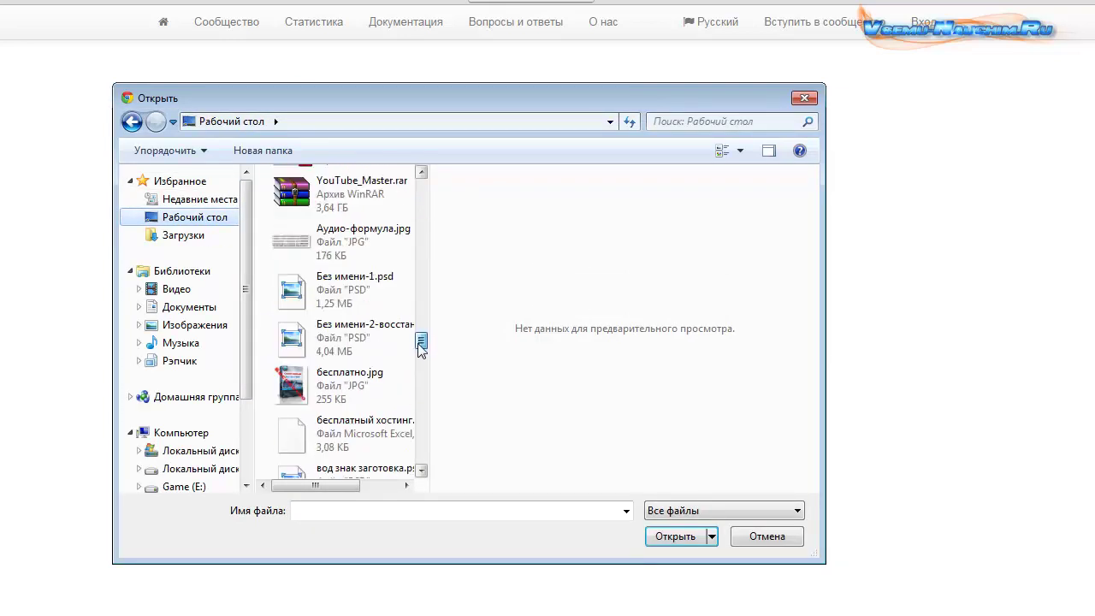
pyautogui.moveTo(421, 355); pyautogui.dragTo(420, 313)
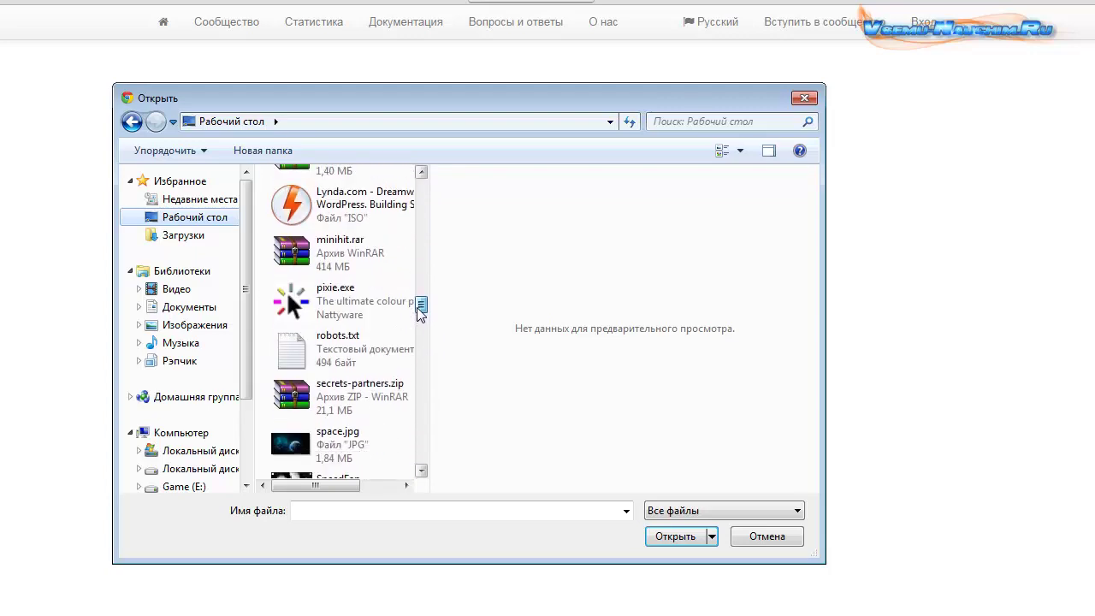
pyautogui.click(353, 394)
pyautogui.click(675, 537)
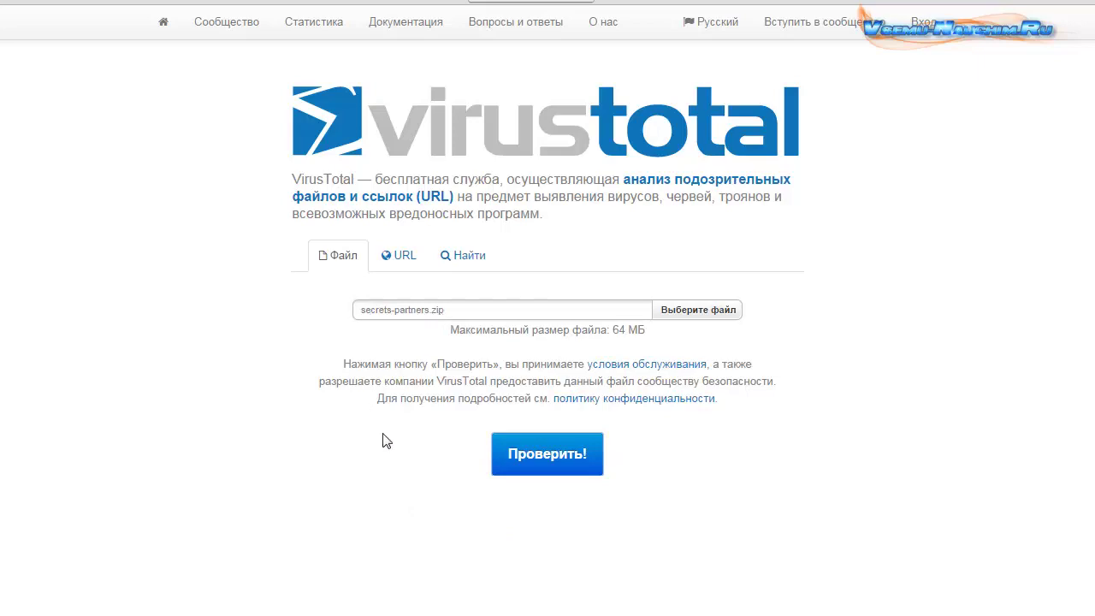
pyautogui.click(558, 462)
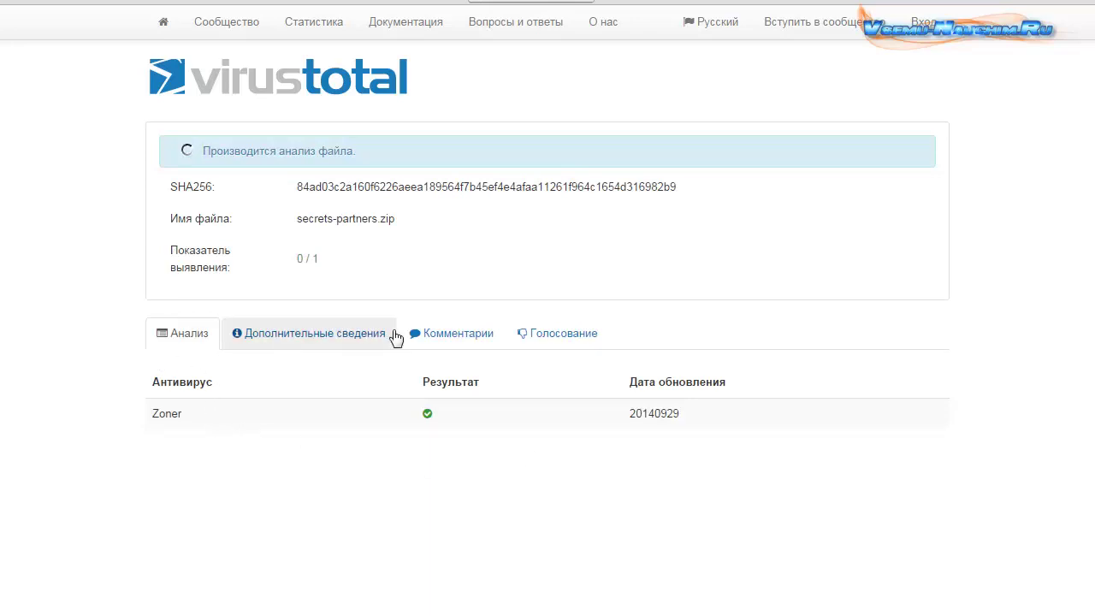
# Step: Examine the individual antivirus results and overall rating for secrets-partners.zip, then return to the VirusTotal start page
pyautogui.moveTo(428, 416)
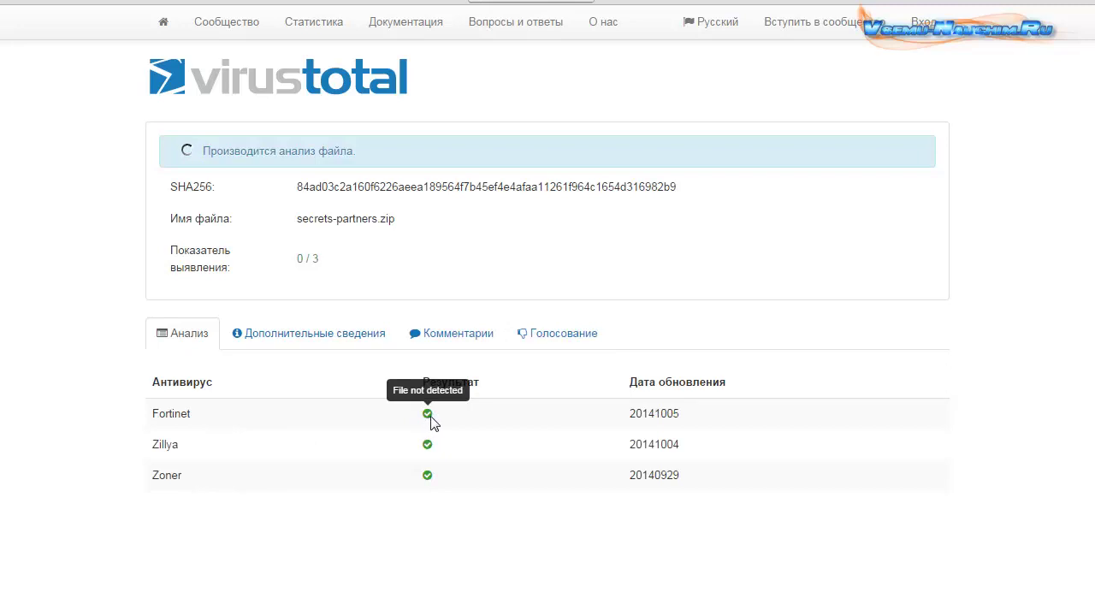
pyautogui.moveTo(432, 455)
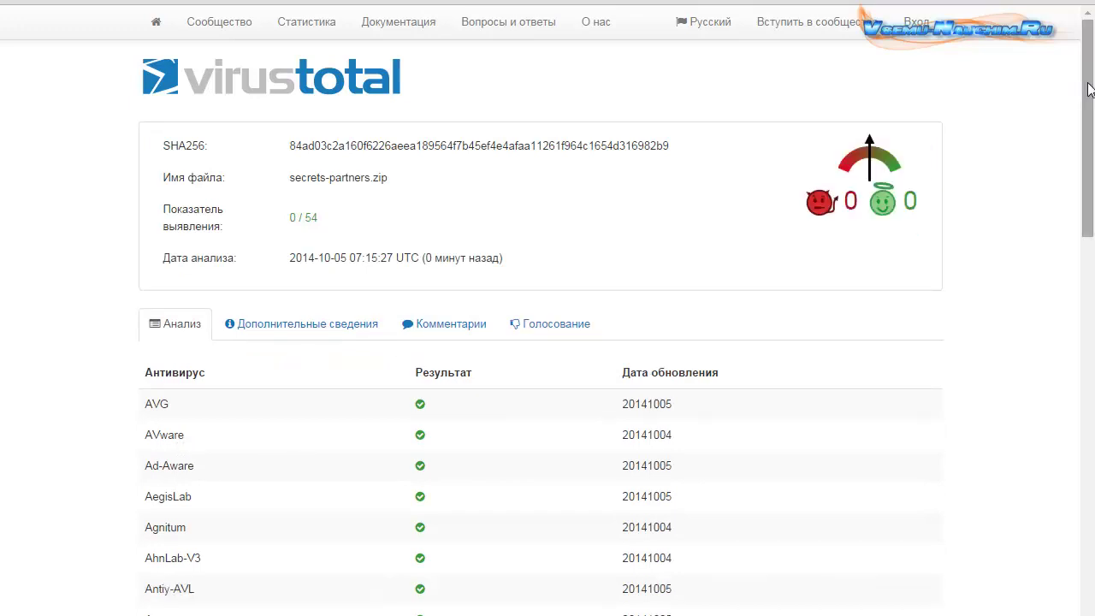
pyautogui.scroll(-3, 1089, 89)
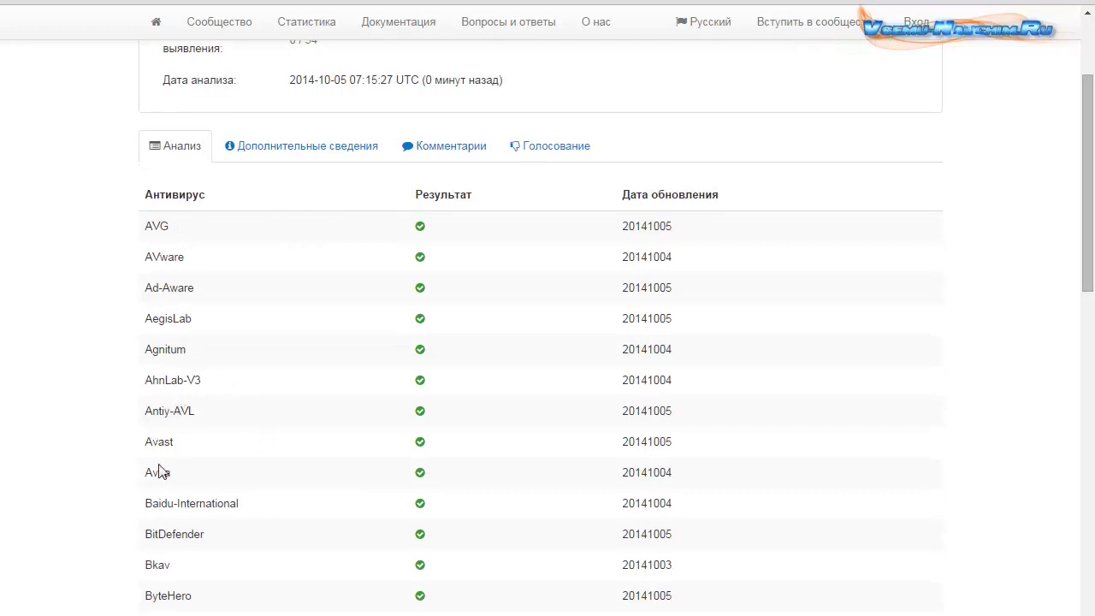
pyautogui.scroll(-4, 192, 522)
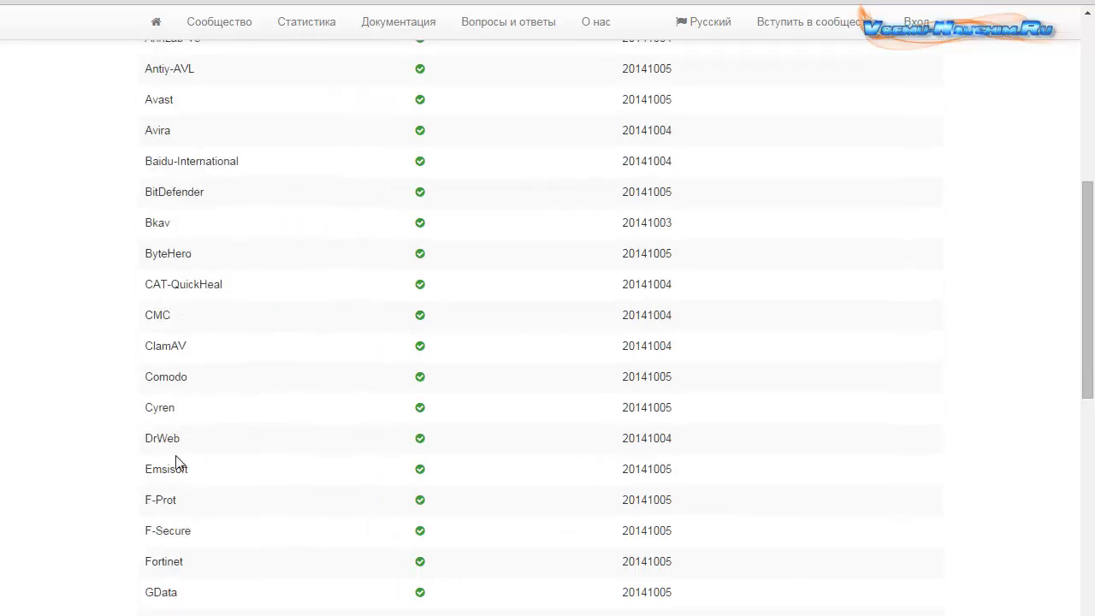
pyautogui.doubleClick(156, 440)
pyautogui.scroll(-7, 308, 456)
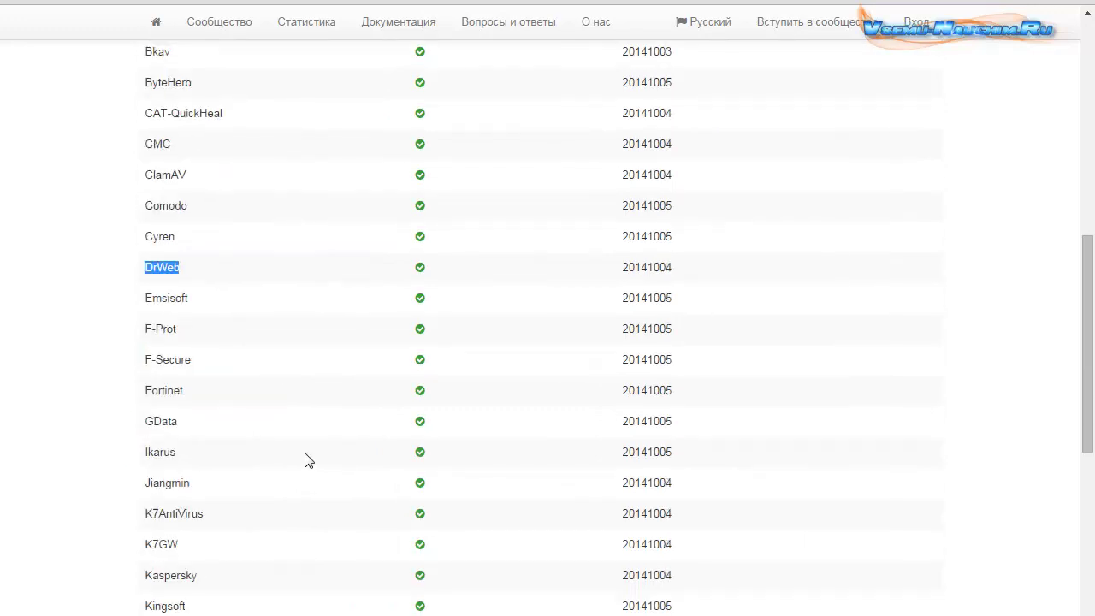
pyautogui.scroll(-4, 293, 462)
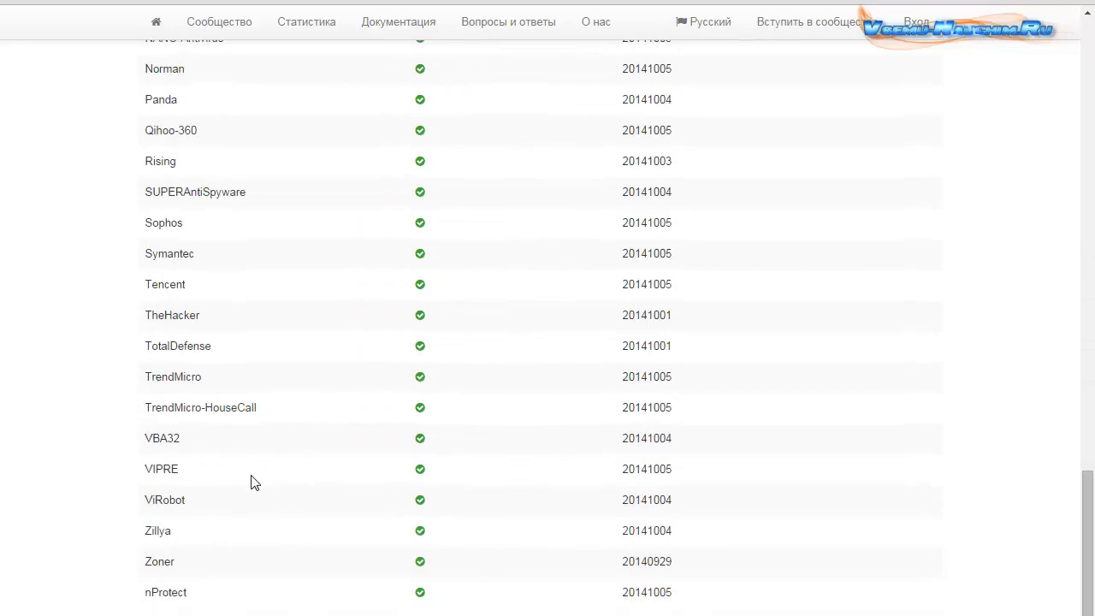
pyautogui.scroll(16, 254, 565)
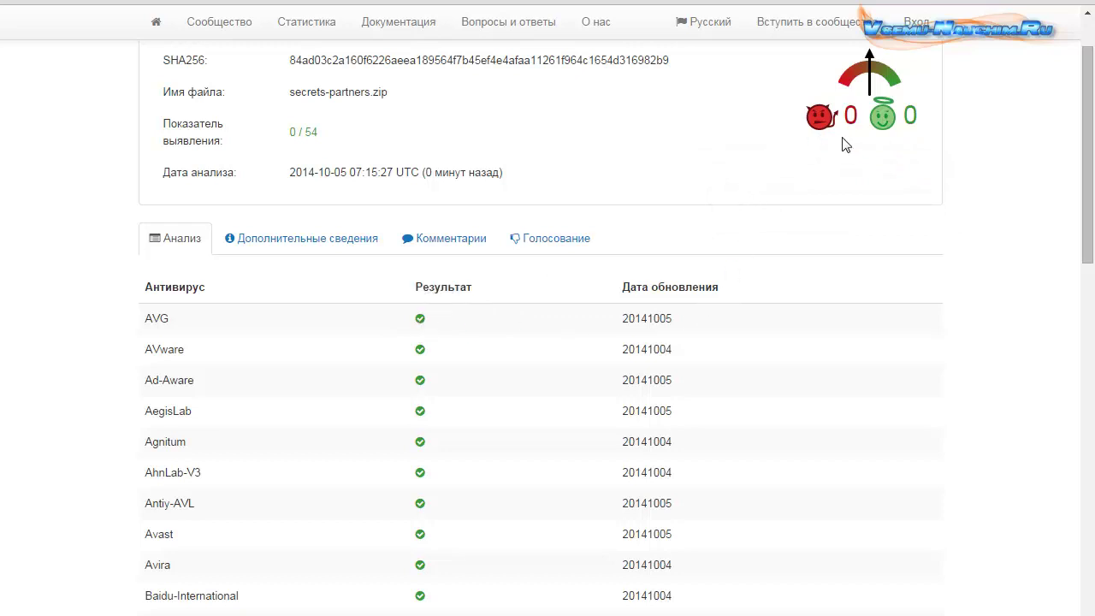
pyautogui.scroll(1, 715, 362)
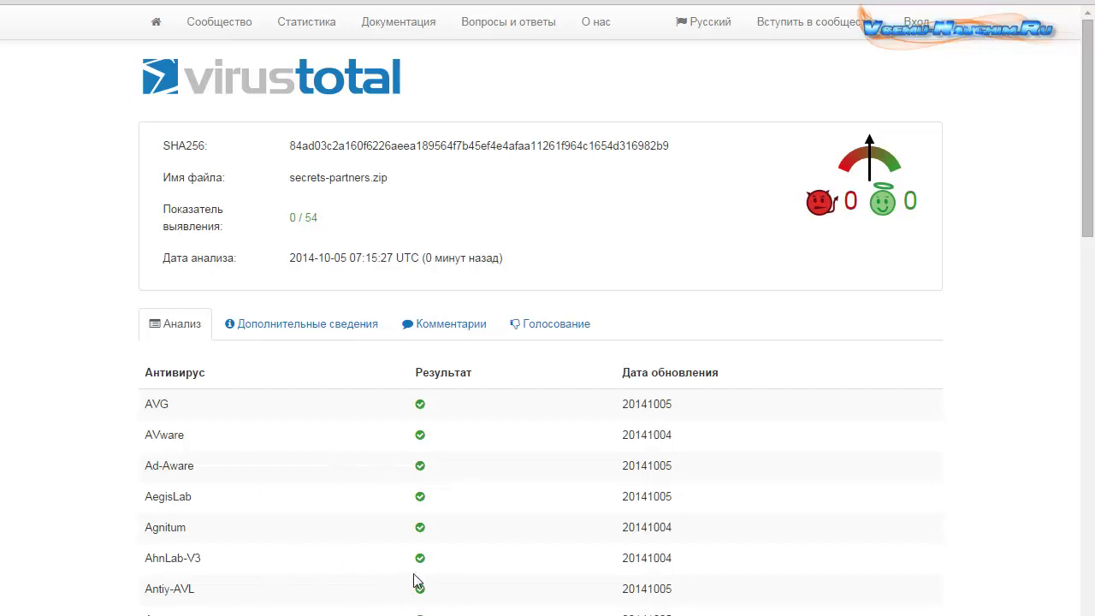
pyautogui.click(198, 86)
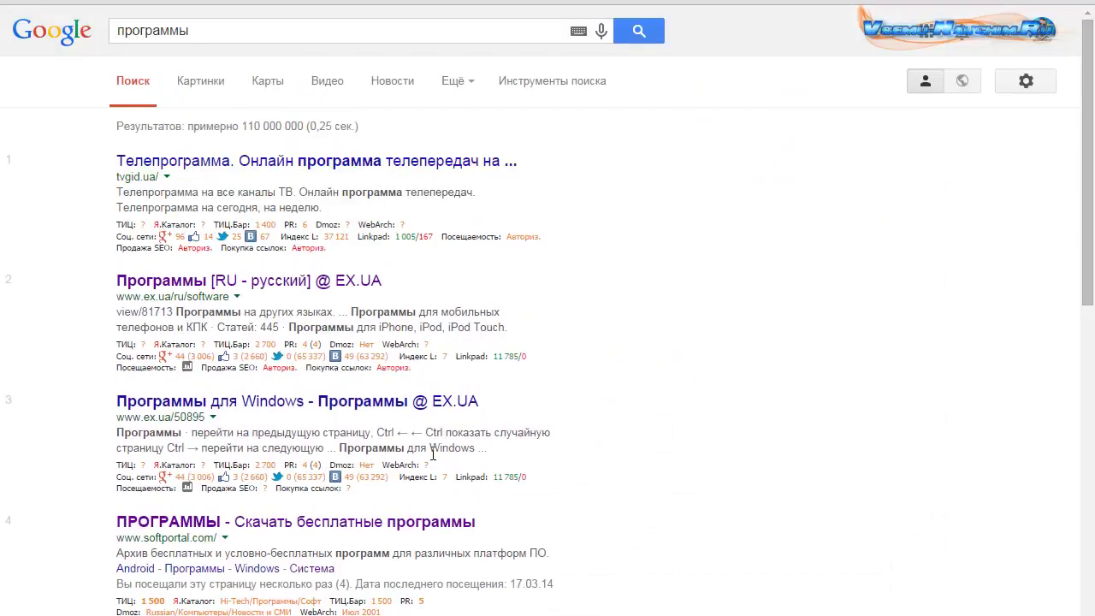
pyautogui.scroll(-4, 455, 587)
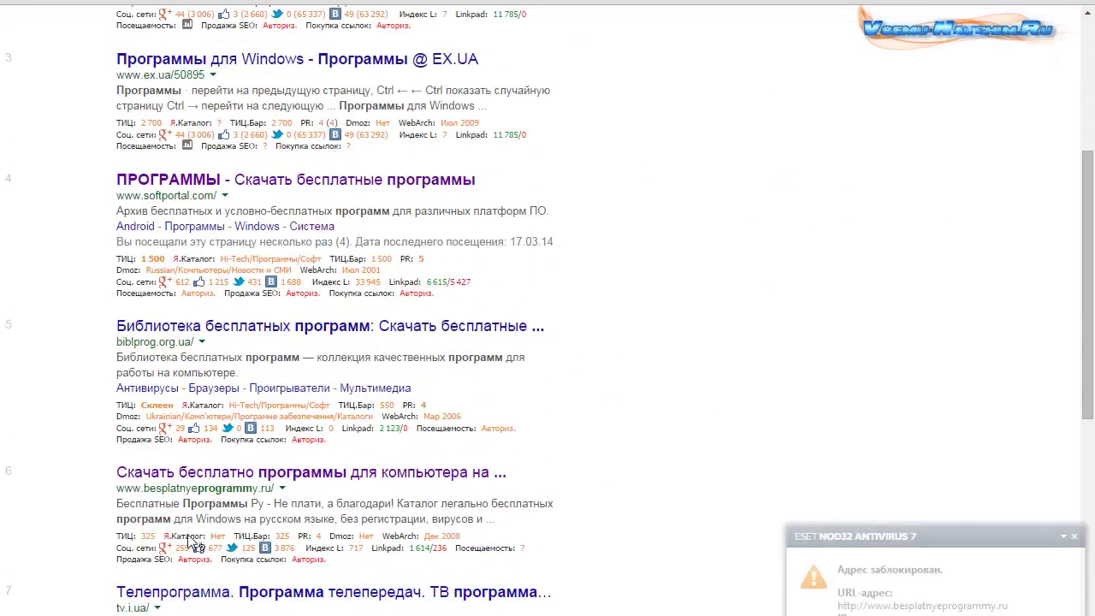
pyautogui.scroll(-1, 838, 517)
pyautogui.scroll(-1, 838, 517)
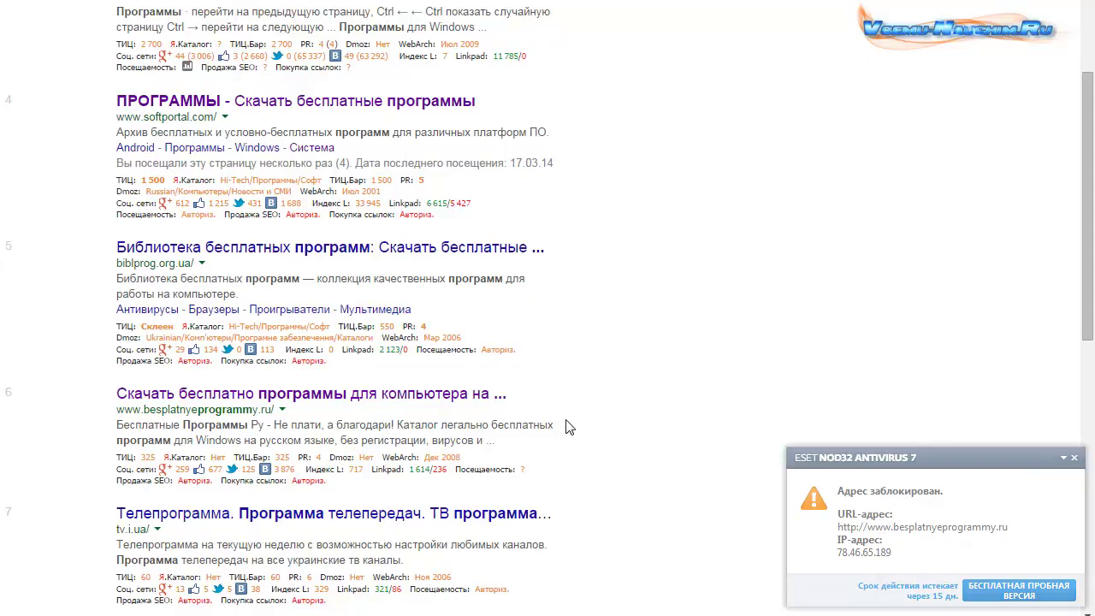
pyautogui.scroll(4, 567, 420)
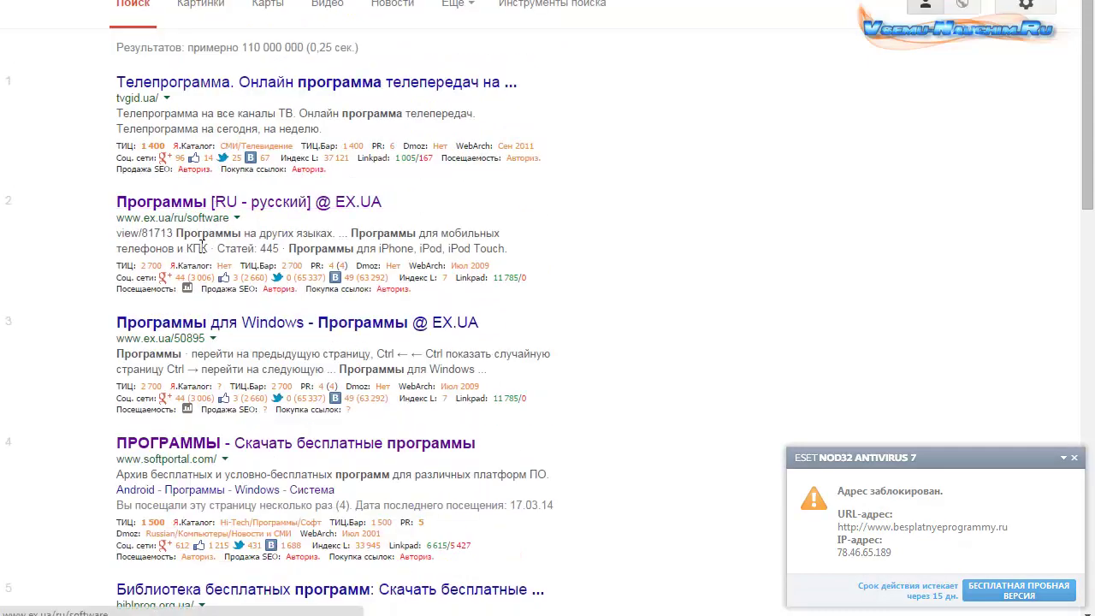
pyautogui.scroll(-2, 257, 437)
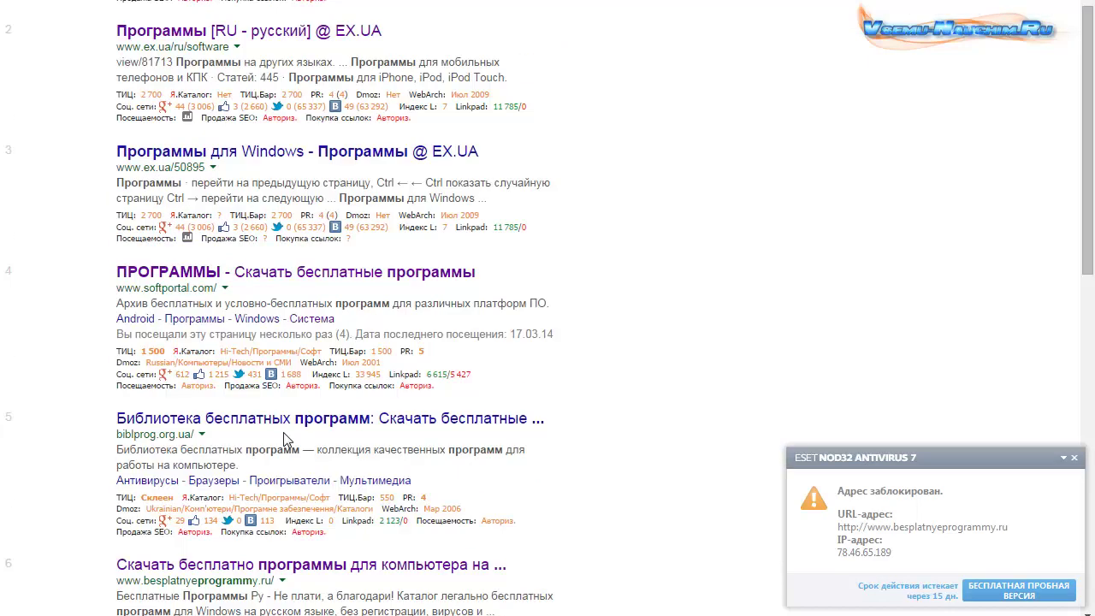
pyautogui.scroll(-1, 528, 479)
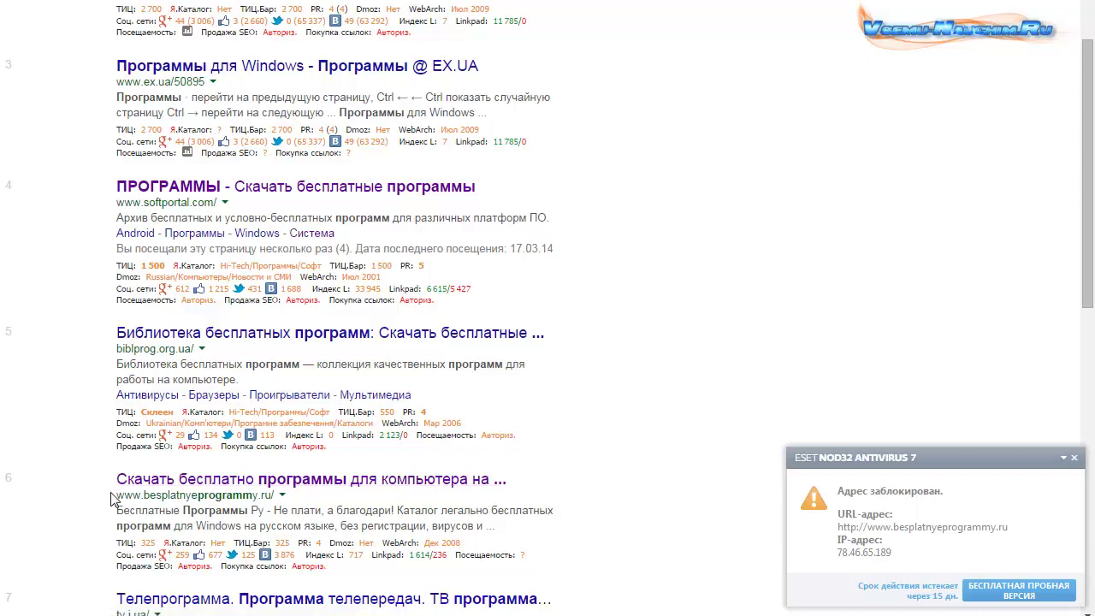
pyautogui.moveTo(116, 495); pyautogui.dragTo(282, 506)
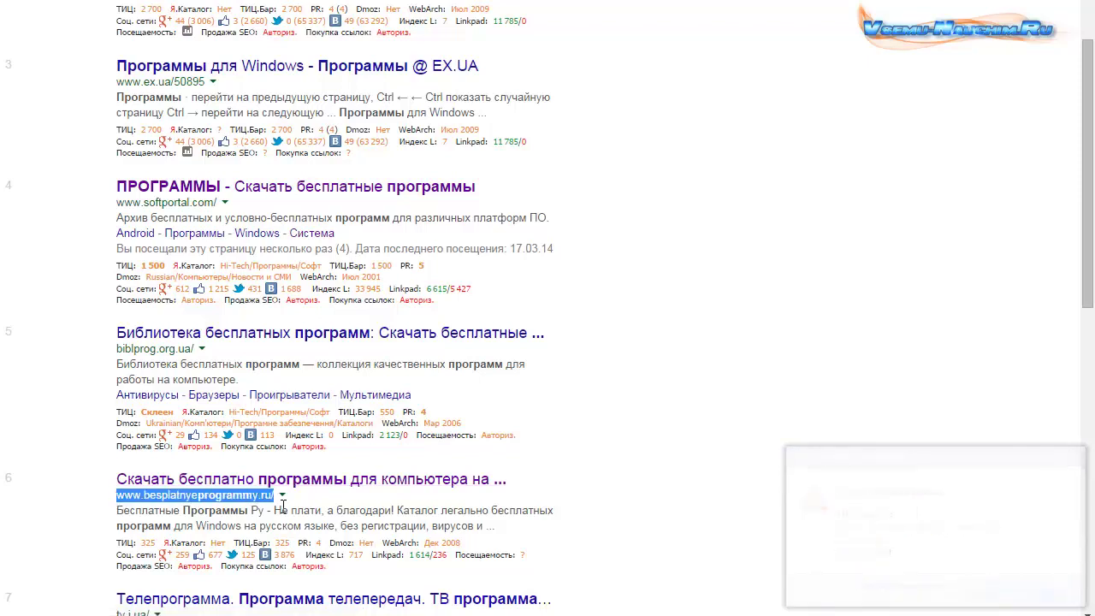
pyautogui.hotkey('ctrl', 'c')
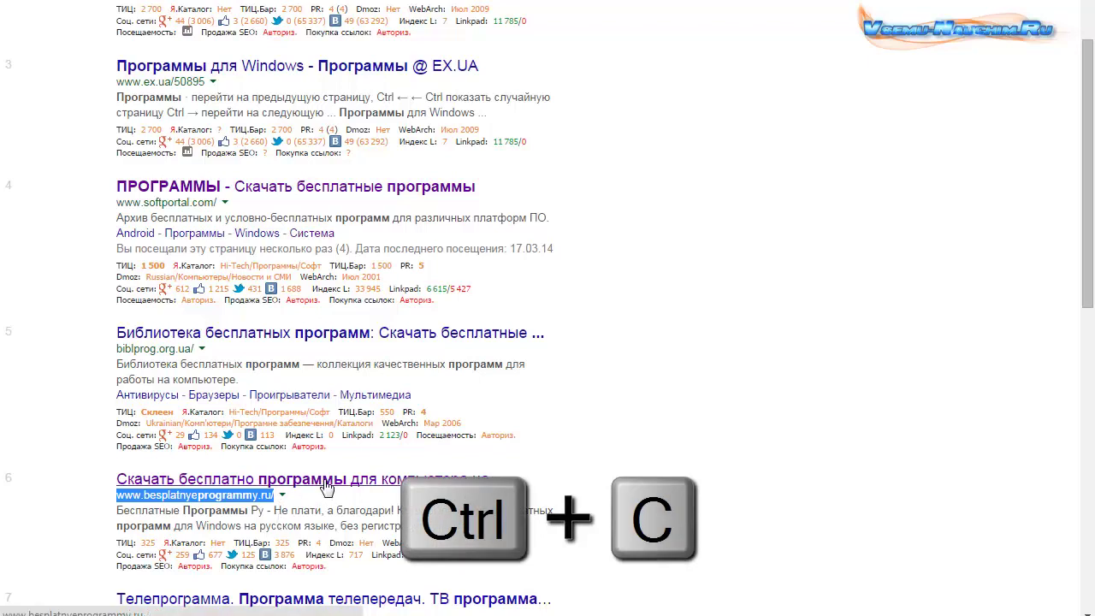
pyautogui.rightClick(328, 487)
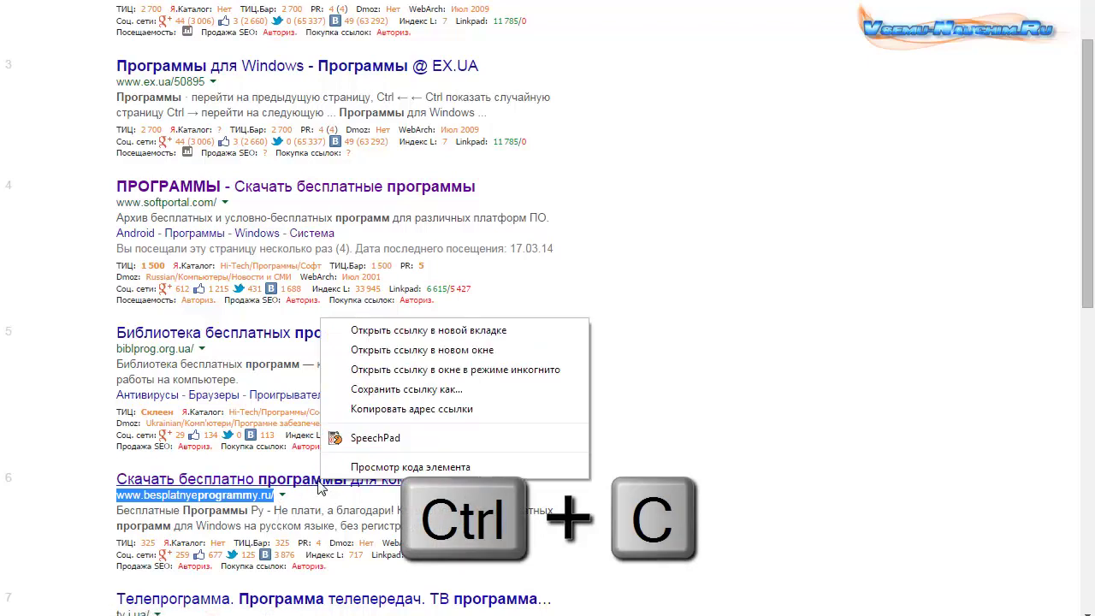
pyautogui.click(370, 412)
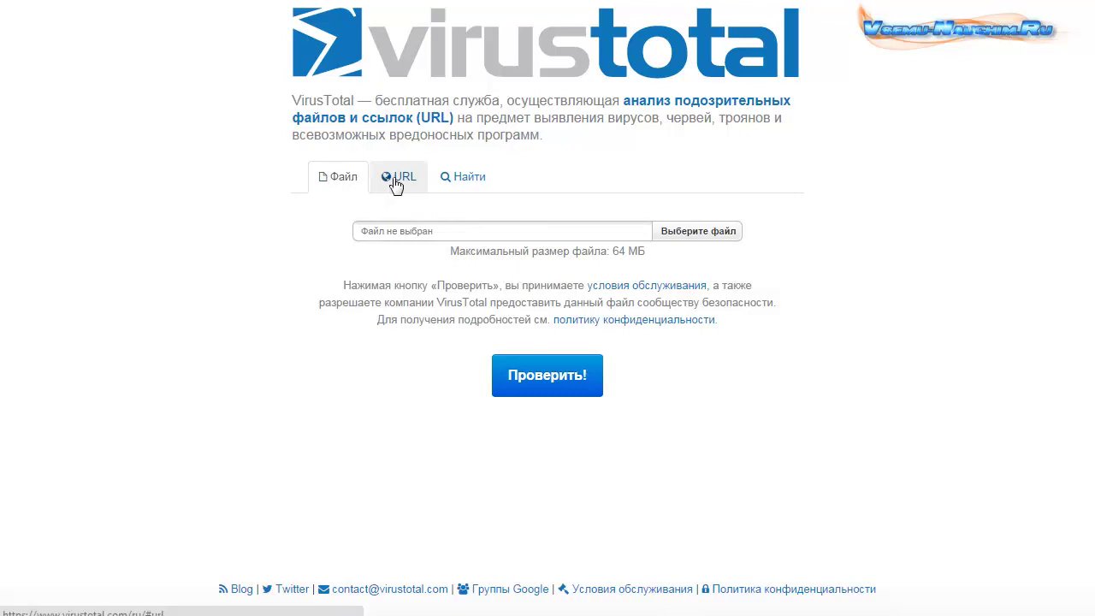
# Step: Switch VirusTotal to the URL check and paste the copied link address into it
pyautogui.click(397, 183)
pyautogui.click(408, 231)
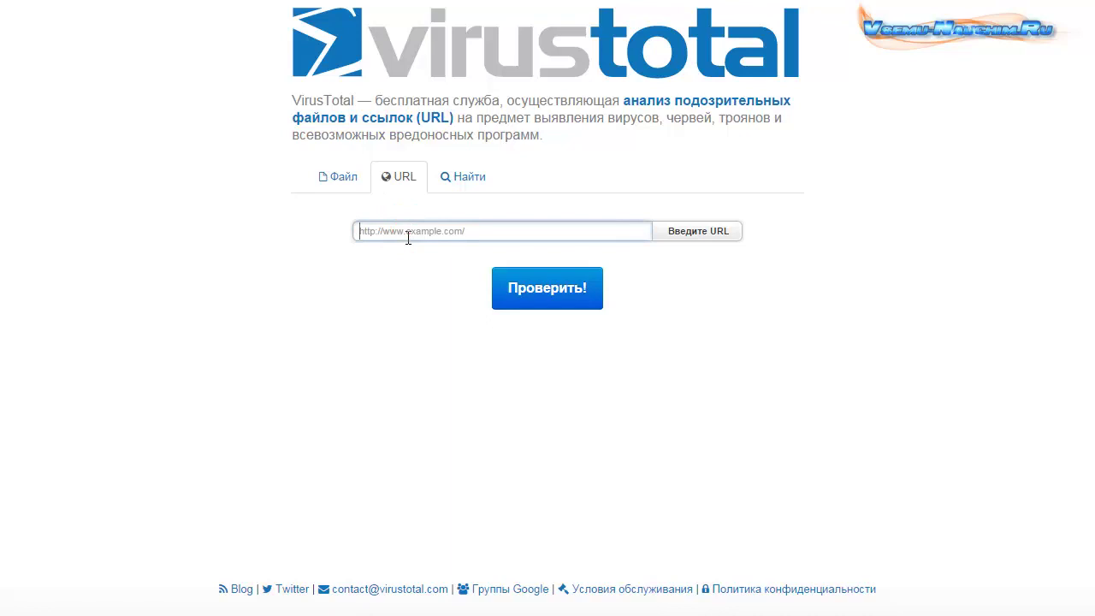
pyautogui.hotkey('ctrl', 'v')
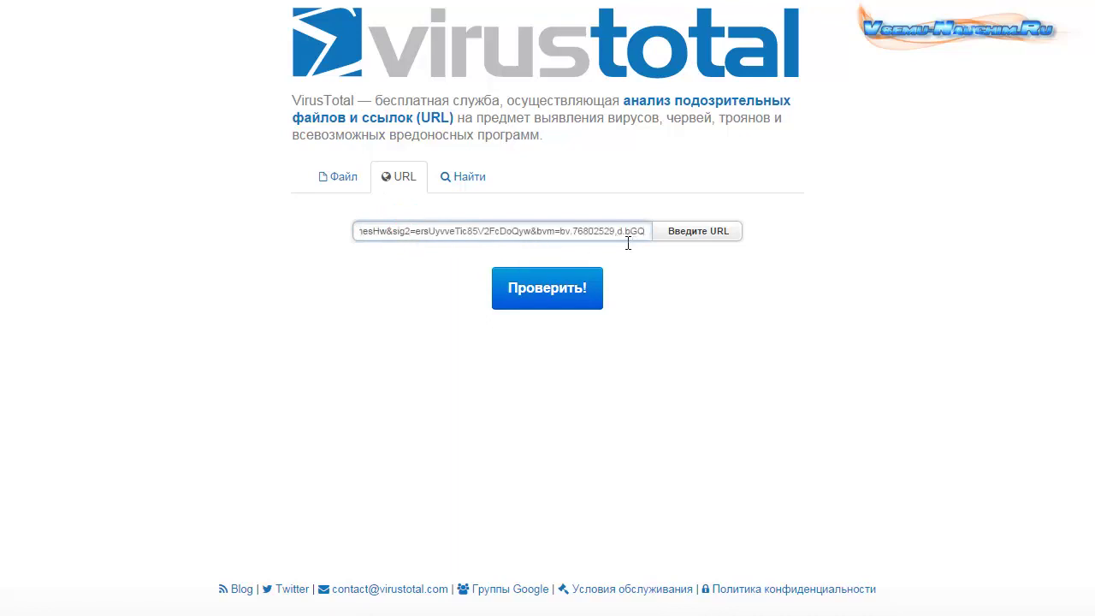
# Step: Clear the pasted Google redirect address completely from VirusTotal's URL field
pyautogui.press('Left')
pyautogui.press('Left')
pyautogui.press('Left')
pyautogui.press('Left')
pyautogui.press('Left')
pyautogui.press('Left')
pyautogui.press('Left')
pyautogui.press('Left')
pyautogui.press('Left')
pyautogui.press('Left')
pyautogui.press('Left')
pyautogui.press('Left')
pyautogui.press('Left')
pyautogui.press('Left')
pyautogui.press('Left')
pyautogui.press('Left')
pyautogui.press('Left')
pyautogui.press('Left')
pyautogui.press('Left')
pyautogui.press('Left')
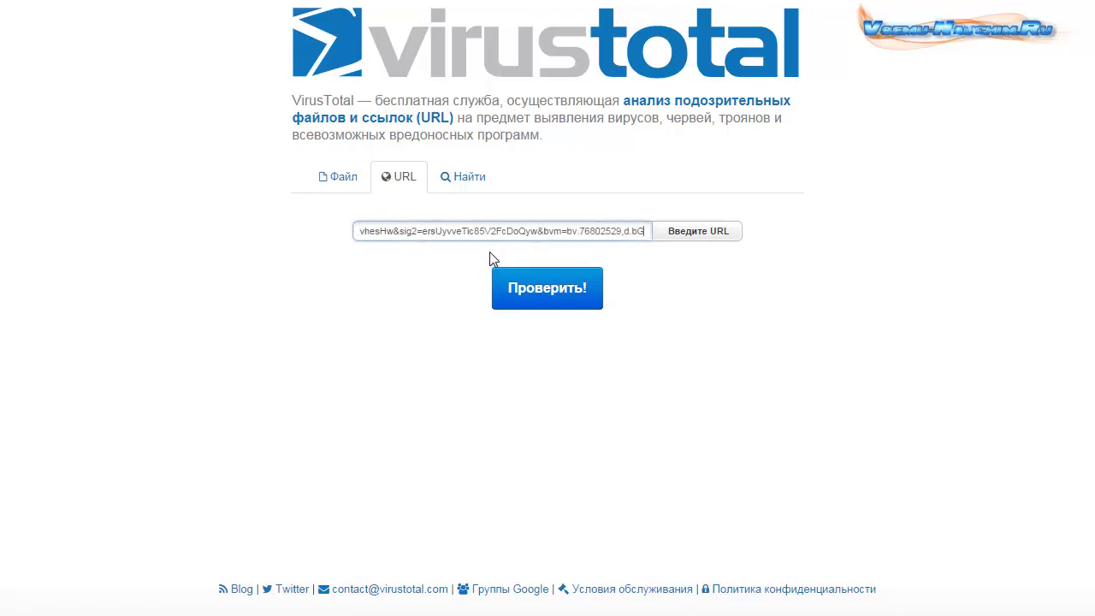
pyautogui.press('Left')
pyautogui.press('Left')
pyautogui.press('Left')
pyautogui.press('Left')
pyautogui.press('Left')
pyautogui.press('Left')
pyautogui.press('Left')
pyautogui.press('Left')
pyautogui.press('Left')
pyautogui.press('Left')
pyautogui.press('Left')
pyautogui.press('Left')
pyautogui.press('Left')
pyautogui.press('Left')
pyautogui.press('Left')
pyautogui.press('Left')
pyautogui.press('Left')
pyautogui.press('Left')
pyautogui.press('Left')
pyautogui.press('Left')
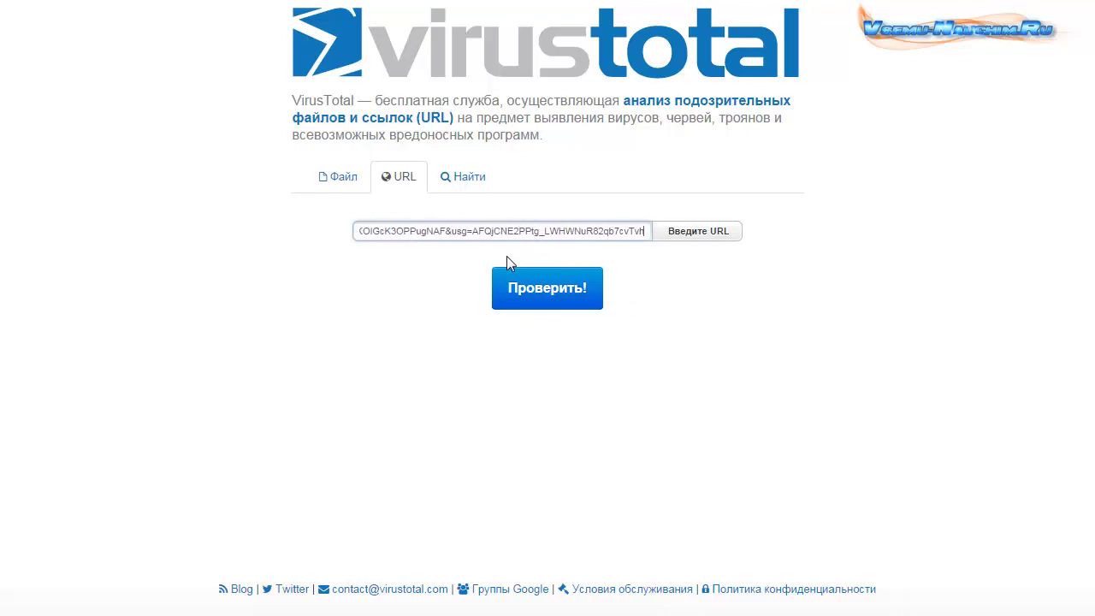
pyautogui.press('BackSpace')
pyautogui.press('BackSpace')
pyautogui.press('BackSpace')
pyautogui.press('BackSpace')
pyautogui.press('BackSpace')
pyautogui.press('BackSpace')
pyautogui.press('BackSpace')
pyautogui.press('BackSpace')
pyautogui.press('BackSpace')
pyautogui.press('BackSpace')
pyautogui.press('BackSpace')
pyautogui.press('BackSpace')
pyautogui.press('BackSpace')
pyautogui.press('BackSpace')
pyautogui.press('BackSpace')
pyautogui.press('BackSpace')
pyautogui.press('BackSpace')
pyautogui.press('BackSpace')
pyautogui.press('BackSpace')
pyautogui.press('BackSpace')
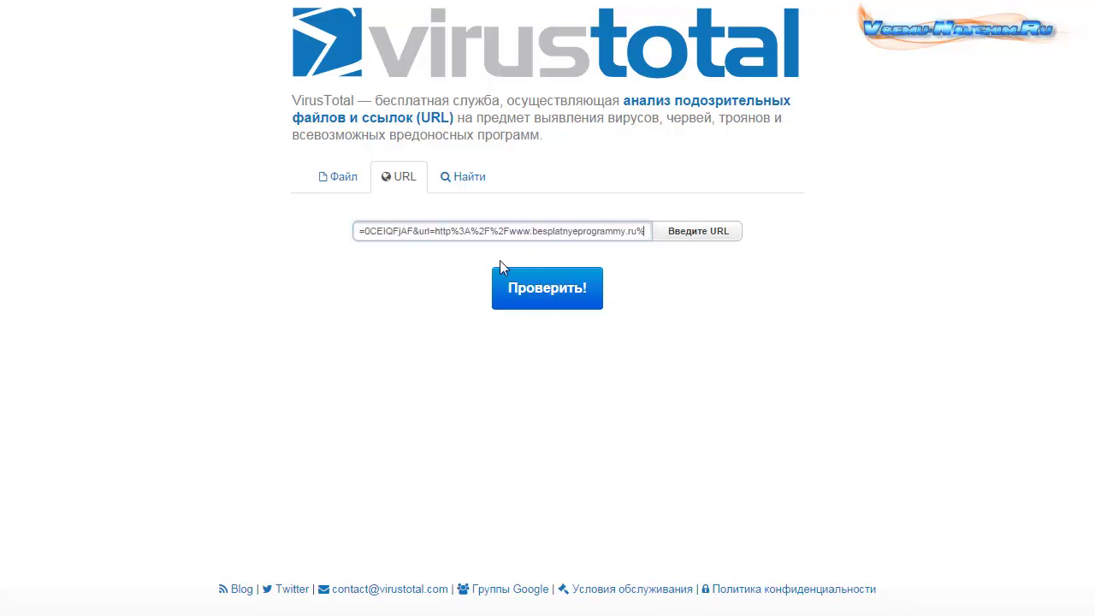
pyautogui.press('BackSpace')
pyautogui.press('BackSpace')
pyautogui.press('BackSpace')
pyautogui.press('BackSpace')
pyautogui.press('BackSpace')
pyautogui.press('BackSpace')
pyautogui.press('BackSpace')
pyautogui.press('BackSpace')
pyautogui.press('BackSpace')
pyautogui.press('BackSpace')
pyautogui.press('BackSpace')
pyautogui.press('BackSpace')
pyautogui.press('BackSpace')
pyautogui.press('BackSpace')
pyautogui.press('BackSpace')
pyautogui.press('BackSpace')
pyautogui.press('BackSpace')
pyautogui.press('BackSpace')
pyautogui.press('BackSpace')
pyautogui.press('BackSpace')
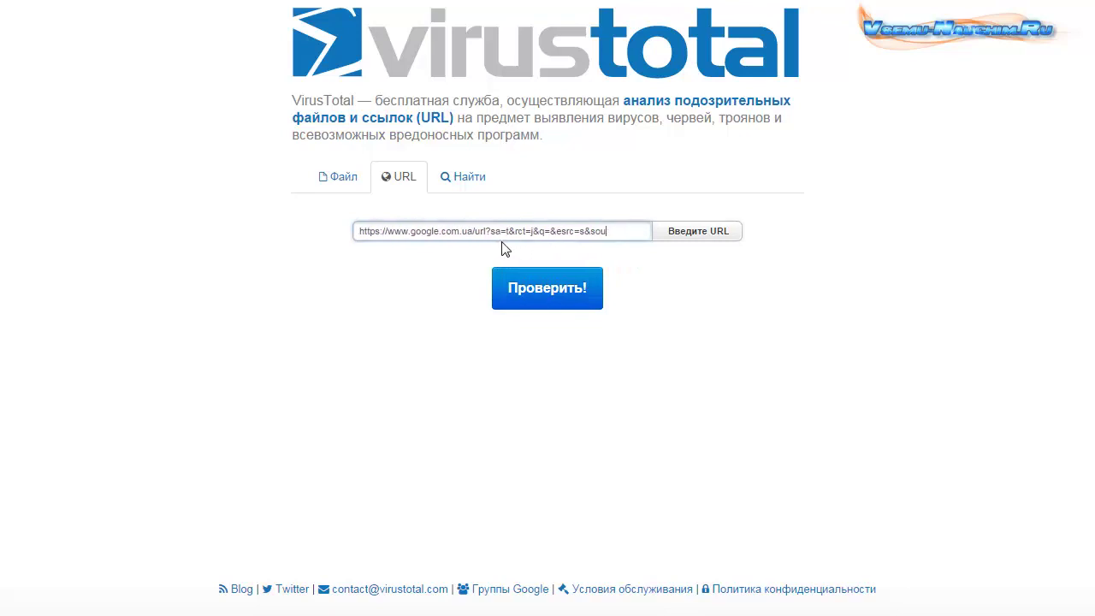
pyautogui.press('BackSpace')
pyautogui.press('BackSpace')
pyautogui.press('BackSpace')
pyautogui.press('BackSpace')
pyautogui.press('BackSpace')
pyautogui.press('BackSpace')
pyautogui.press('BackSpace')
pyautogui.press('BackSpace')
pyautogui.press('BackSpace')
pyautogui.press('BackSpace')
pyautogui.press('BackSpace')
pyautogui.press('BackSpace')
pyautogui.press('BackSpace')
pyautogui.press('BackSpace')
pyautogui.press('BackSpace')
pyautogui.press('BackSpace')
pyautogui.press('BackSpace')
pyautogui.press('BackSpace')
pyautogui.press('BackSpace')
pyautogui.press('BackSpace')
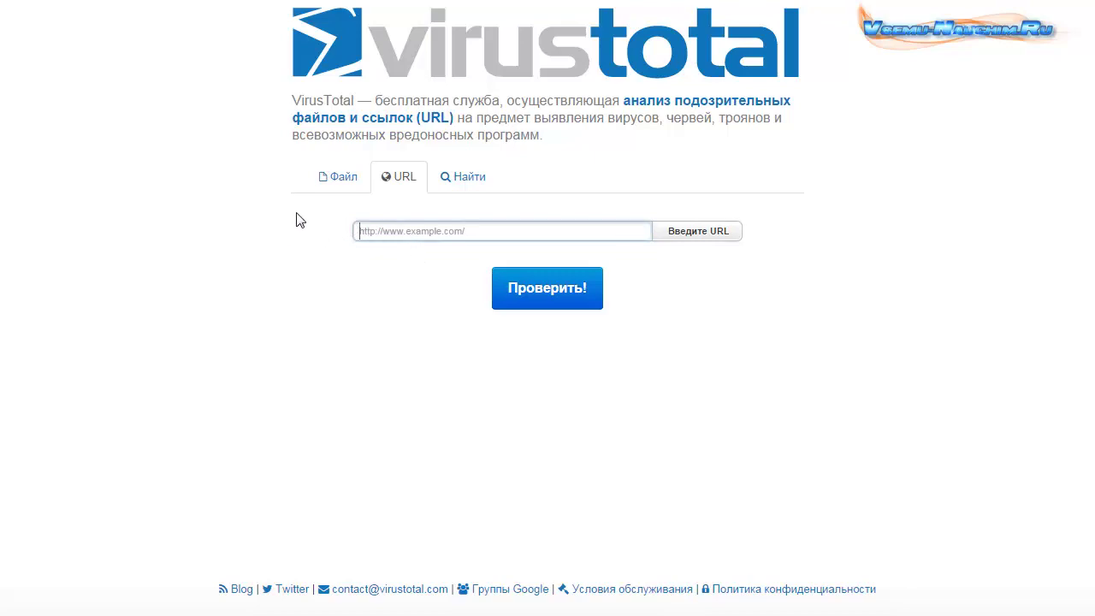
pyautogui.hotkey('ctrl', 'Tab')
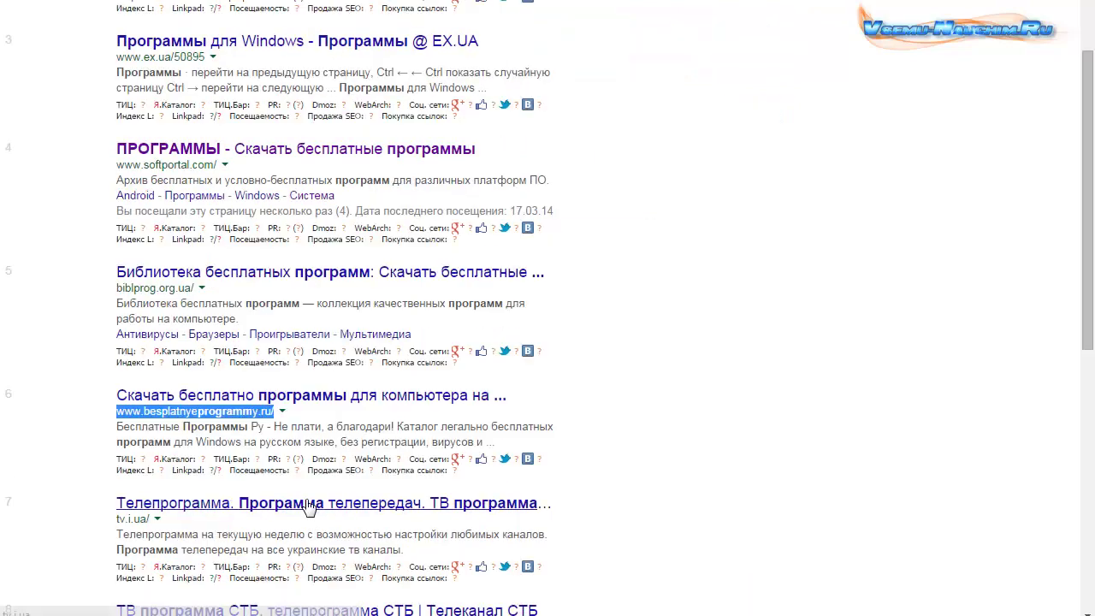
pyautogui.click(78, 446)
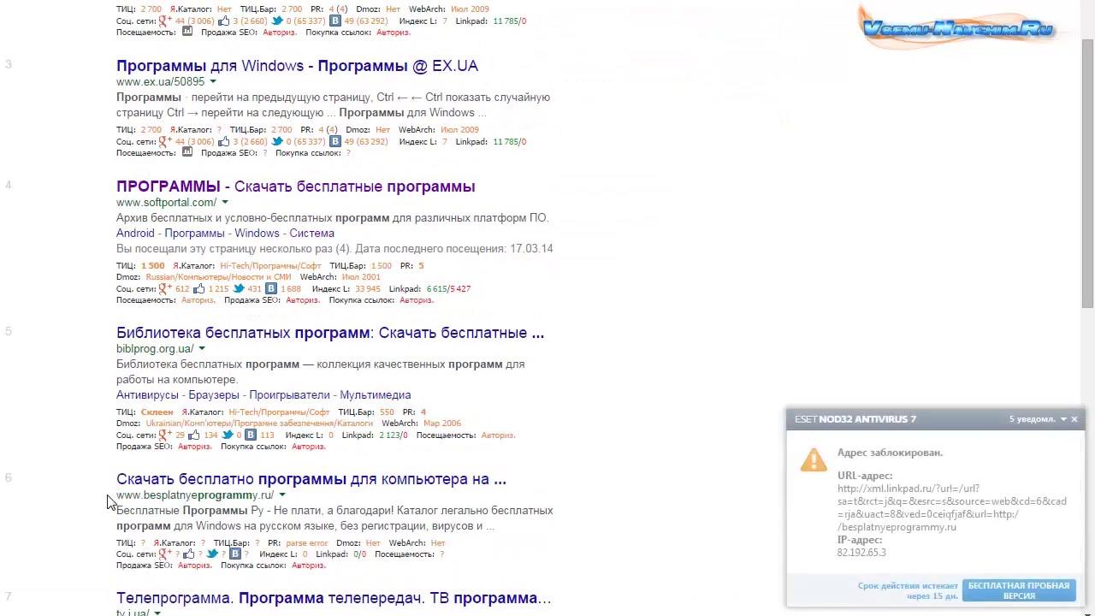
pyautogui.moveTo(114, 496); pyautogui.dragTo(280, 511)
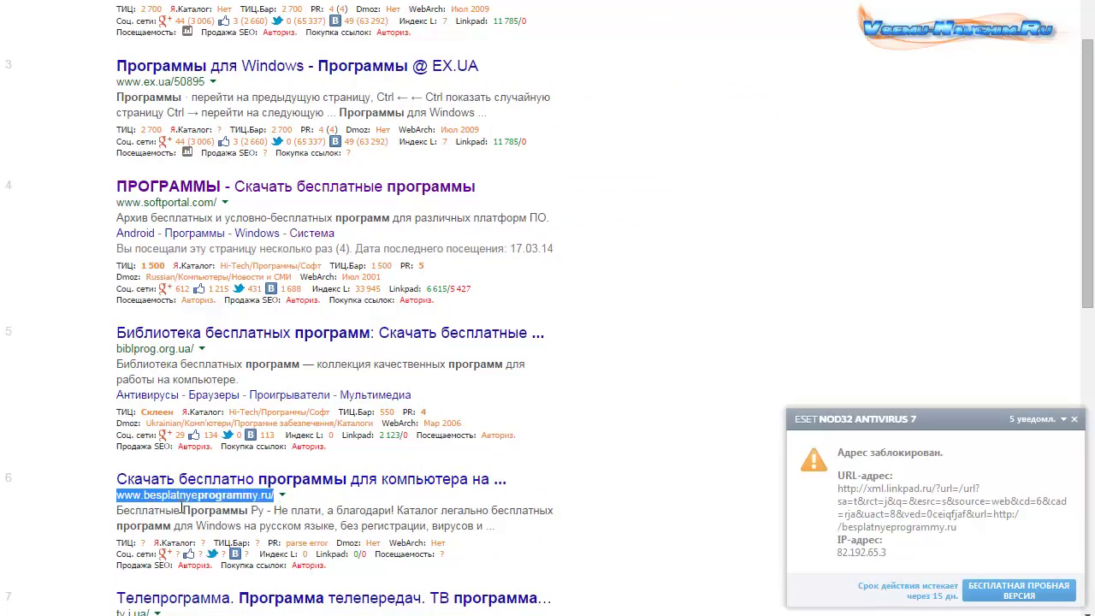
pyautogui.hotkey('ctrl', 'c')
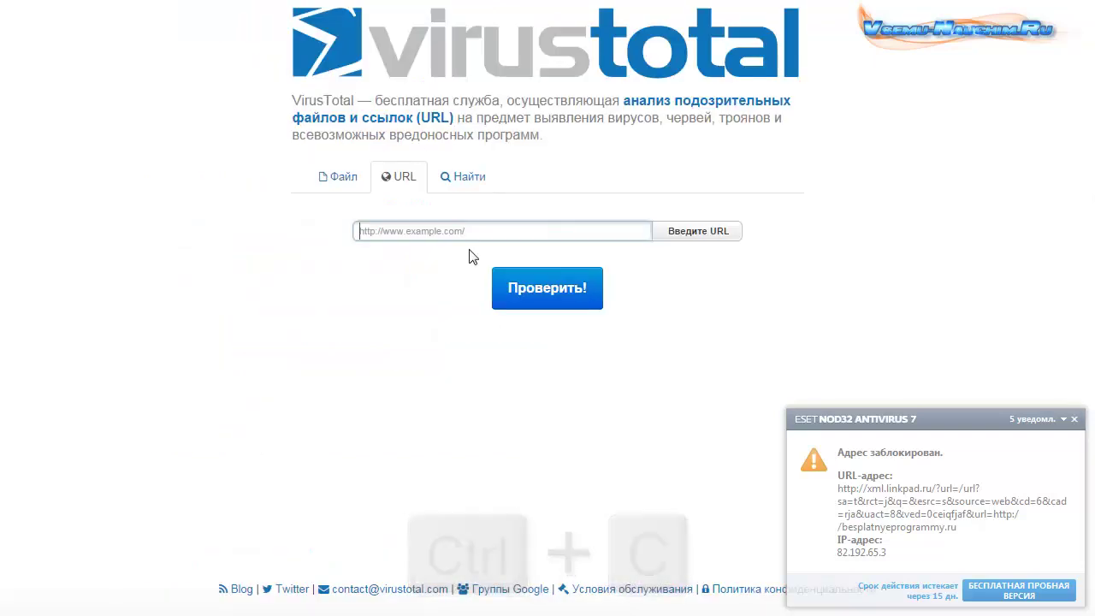
pyautogui.hotkey('ctrl', 'v')
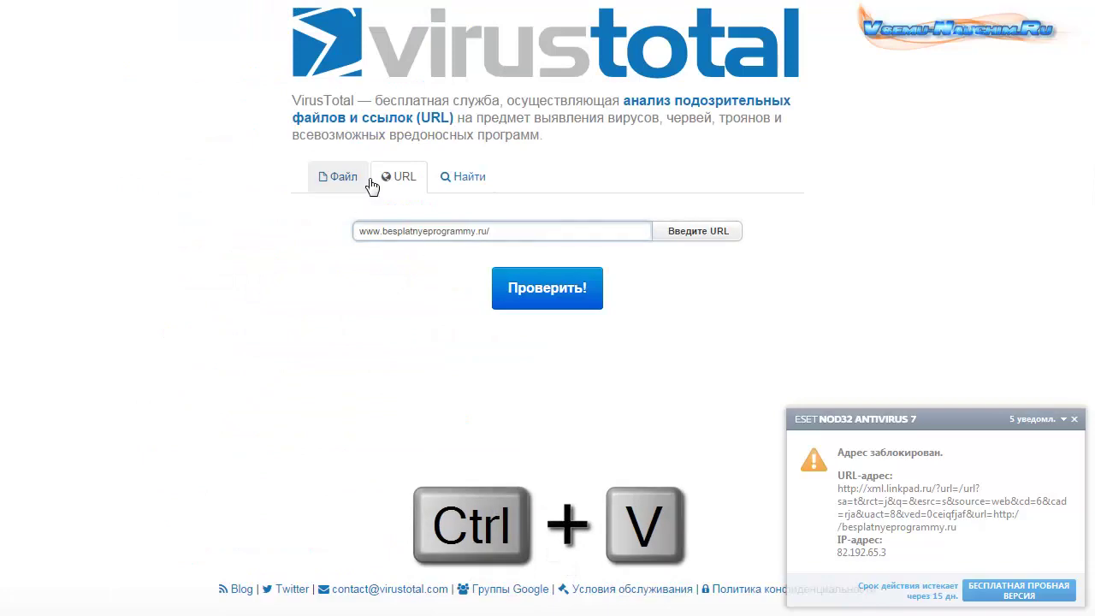
# Step: Submit the site address with a repeated analysis instead of the previous one, and close all ESET NOD32 notifications
pyautogui.click(548, 291)
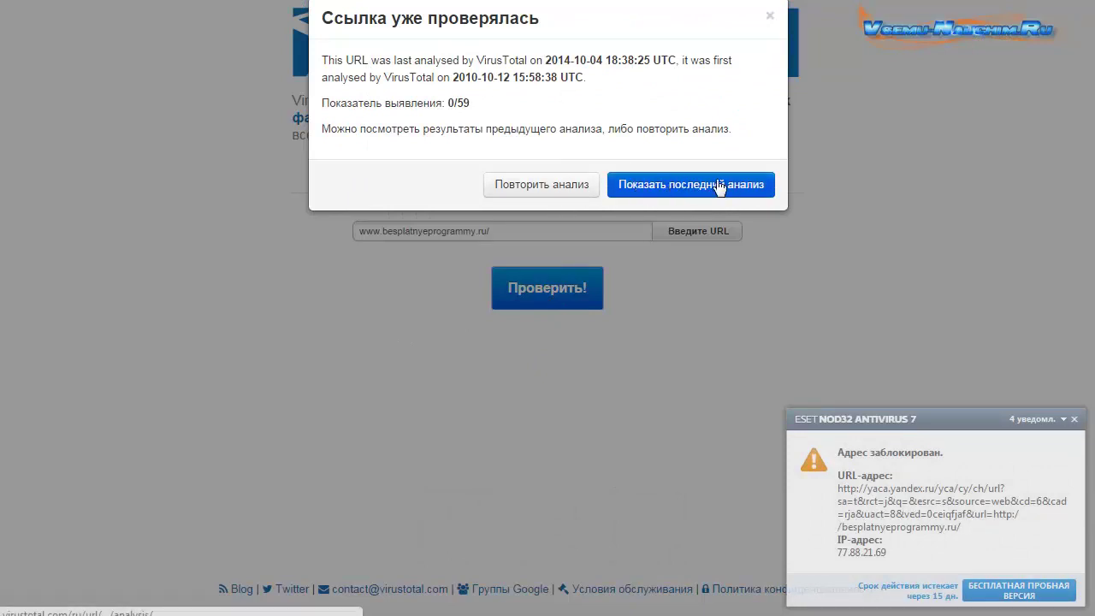
pyautogui.click(527, 187)
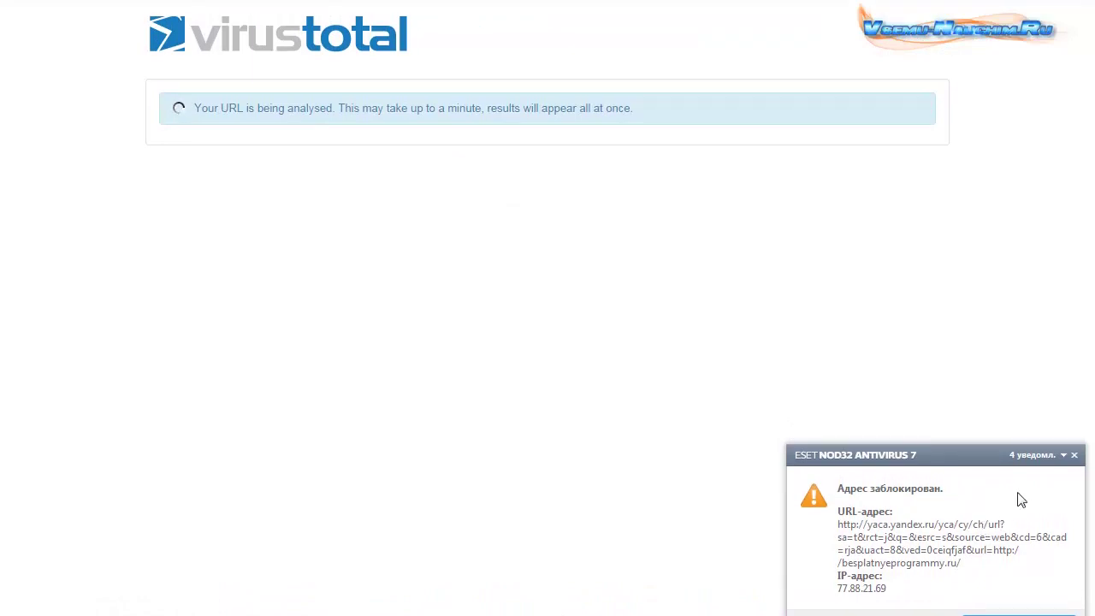
pyautogui.click(1063, 454)
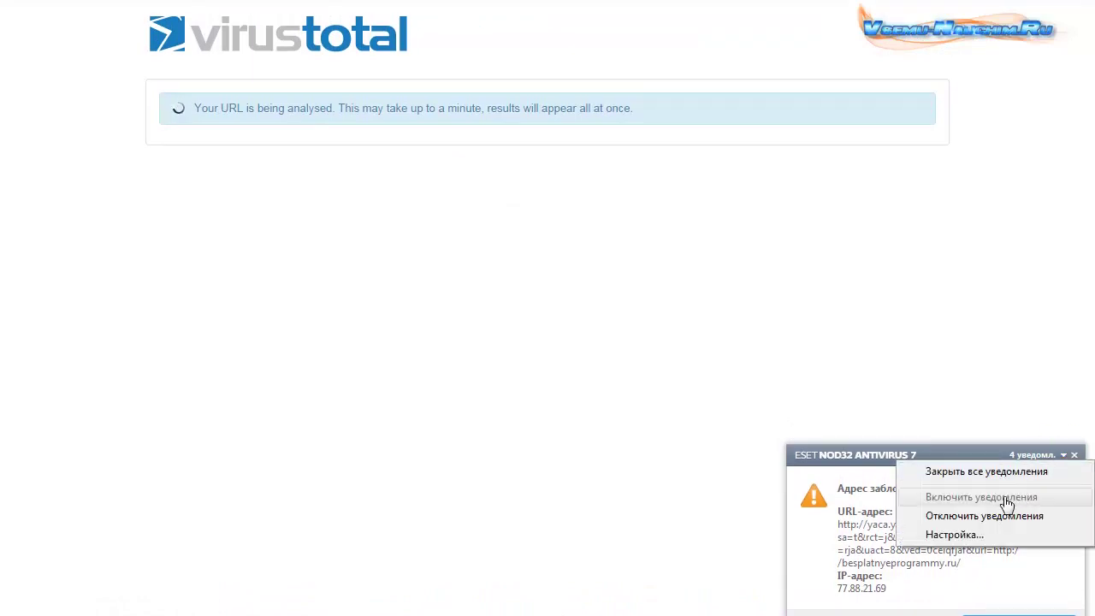
pyautogui.click(992, 472)
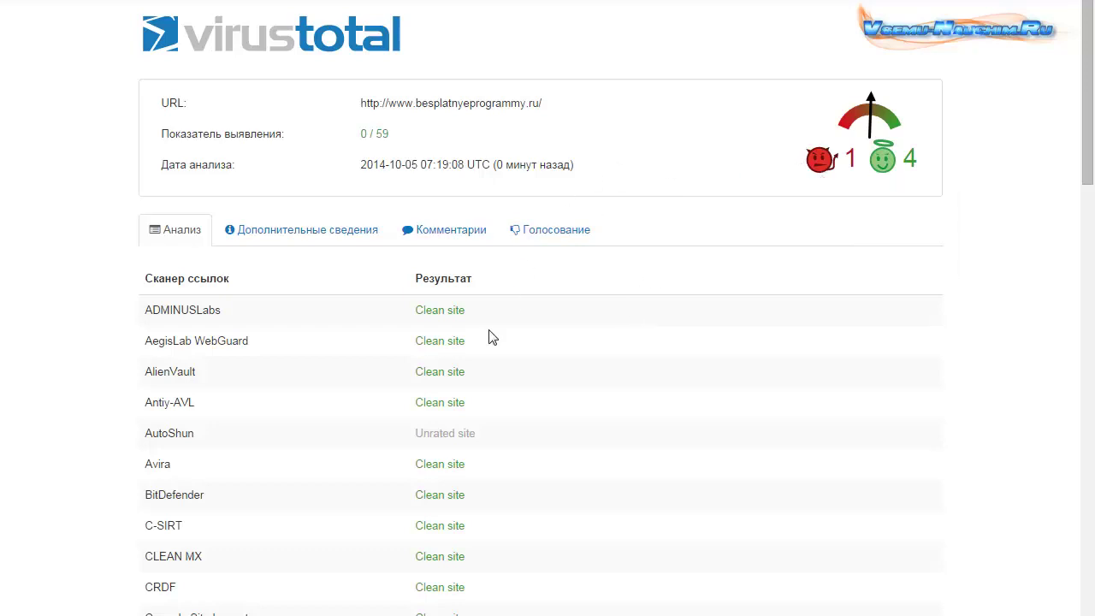
# Step: Examine the link scanner results and community votes for besplatnyeprogrammy.ru, and look back at its entry in the Google results
pyautogui.scroll(-14, 506, 359)
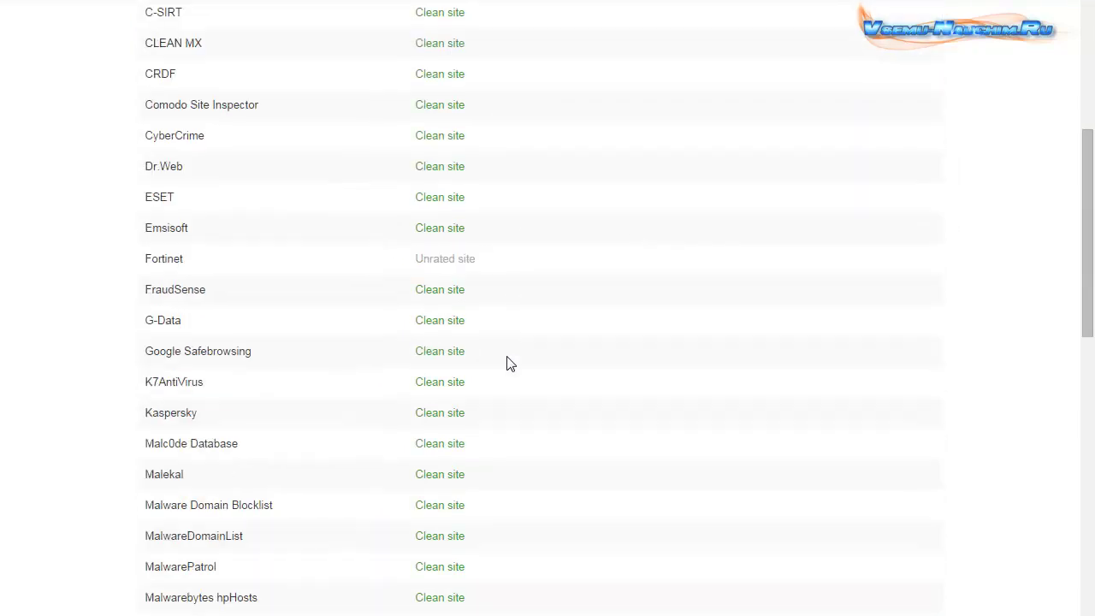
pyautogui.scroll(-4, 507, 368)
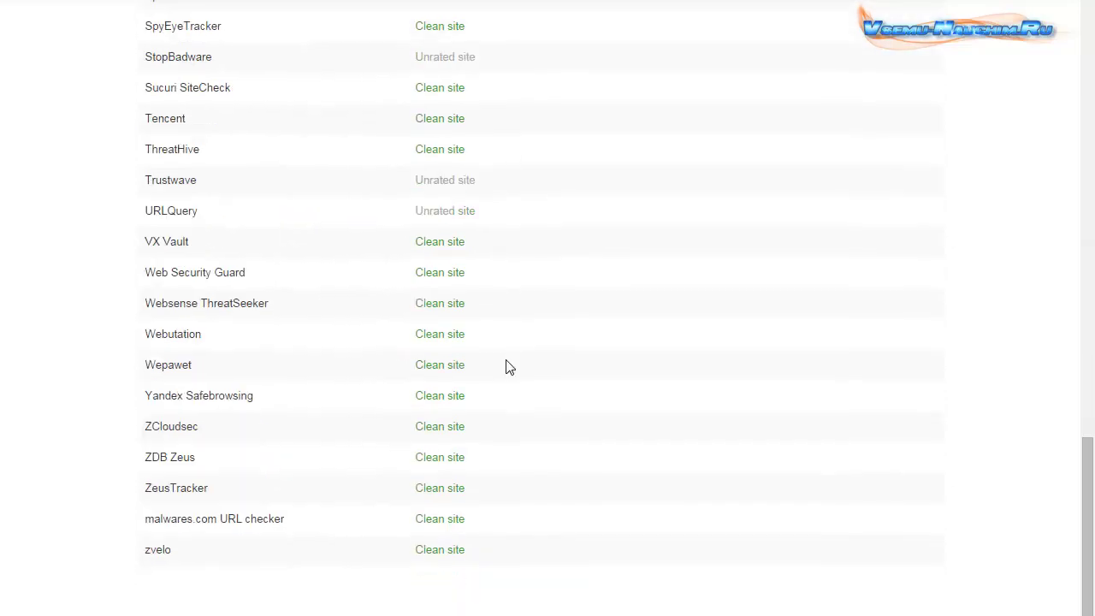
pyautogui.scroll(2, 452, 457)
pyautogui.scroll(-2, 453, 457)
pyautogui.scroll(18, 533, 518)
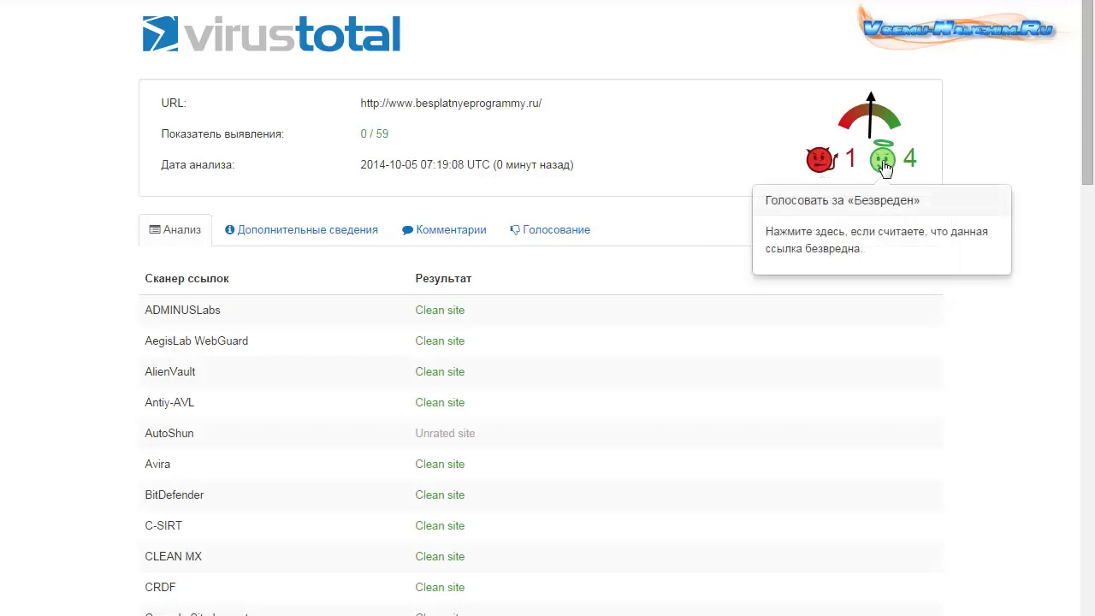
pyautogui.doubleClick(857, 159)
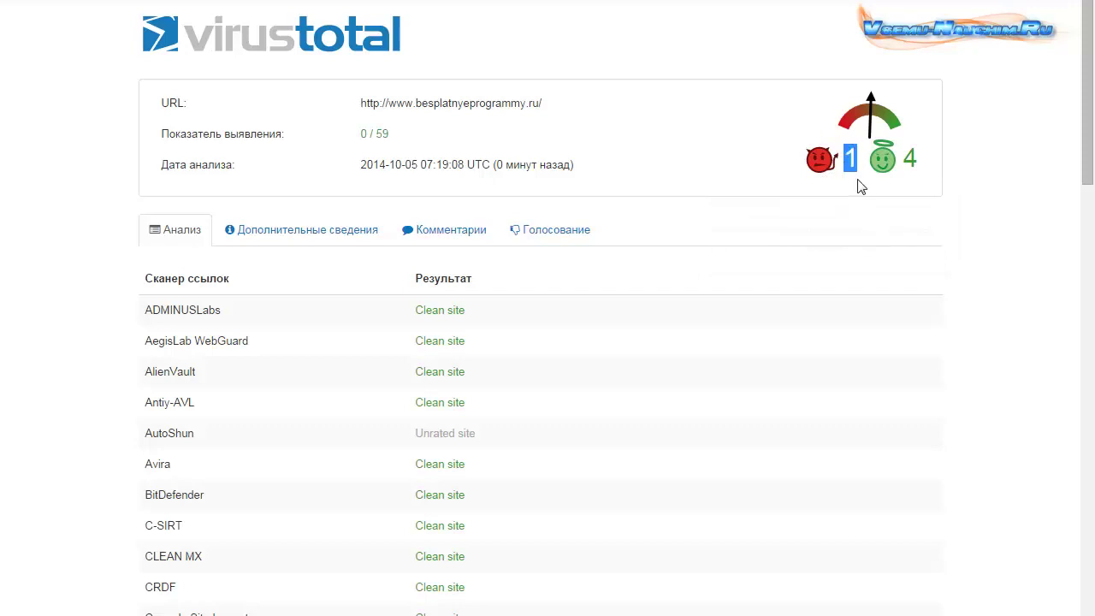
pyautogui.click(855, 183)
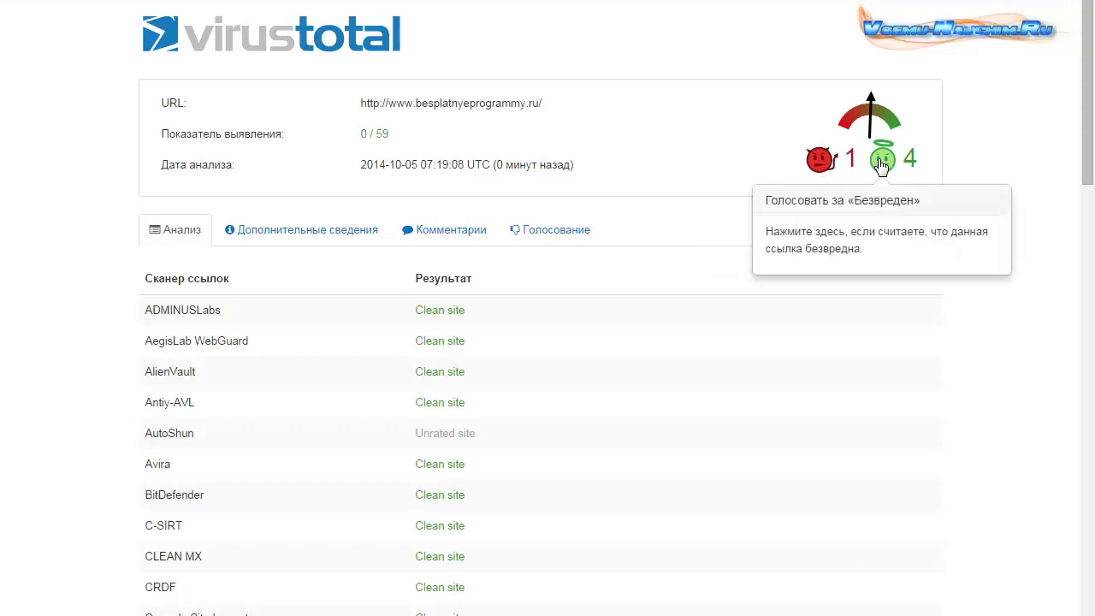
pyautogui.moveTo(861, 121)
pyautogui.hotkey('ctrl', 'w')
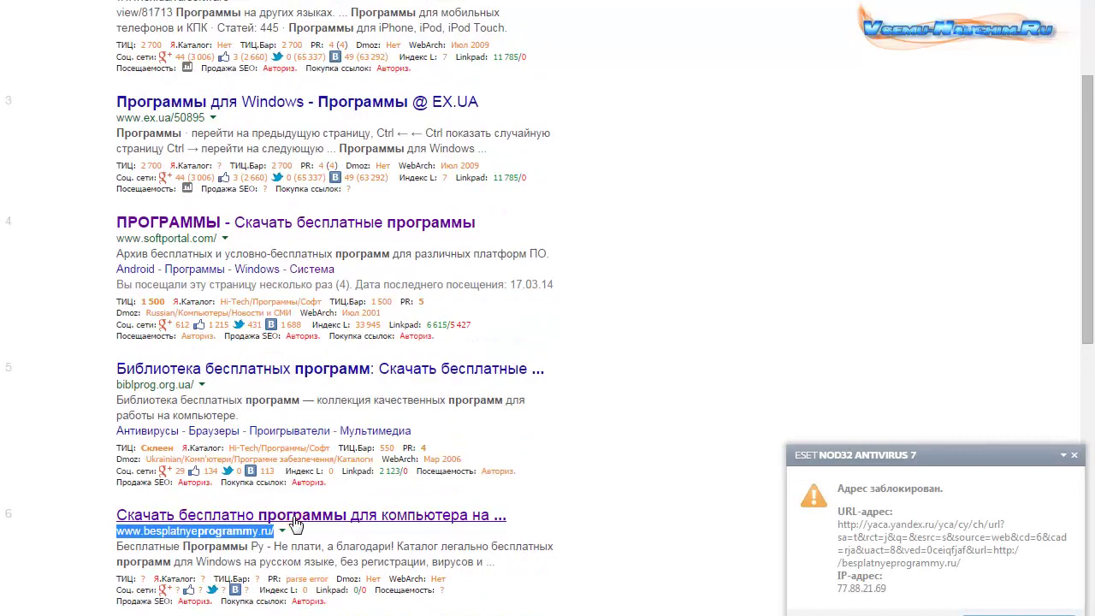
pyautogui.click(467, 519)
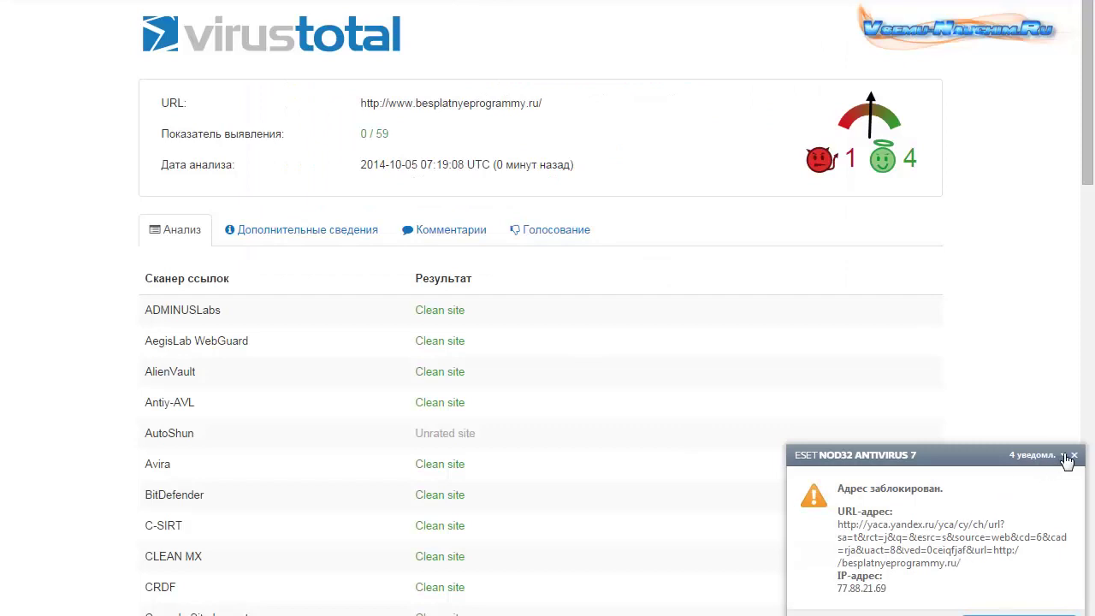
# Step: Close all ESET NOD32 notifications and return from the URL report to the VirusTotal start page
pyautogui.click(1064, 456)
pyautogui.click(1015, 477)
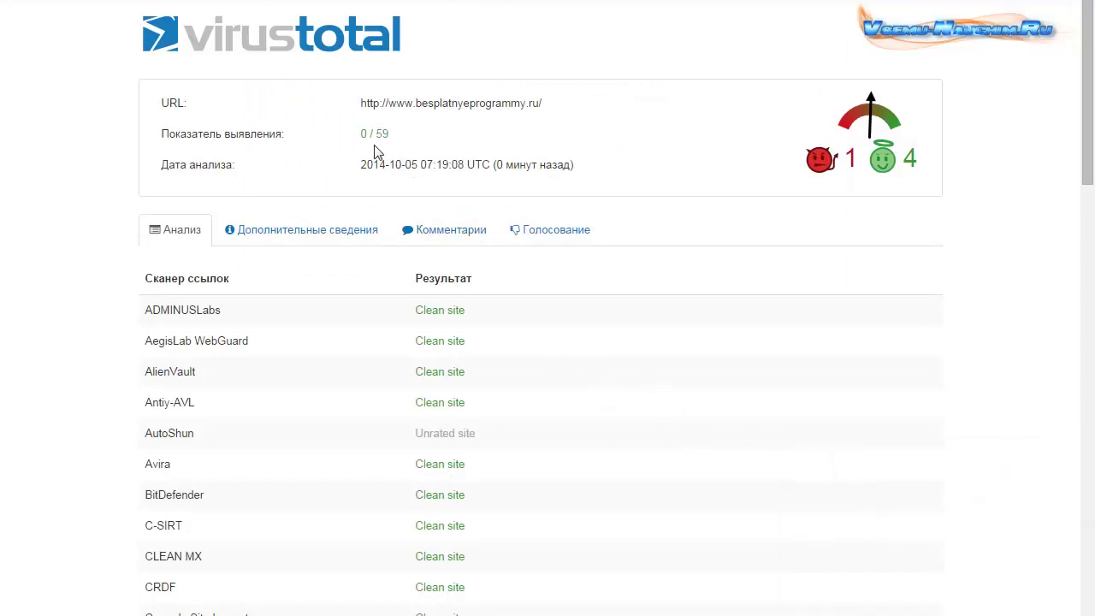
pyautogui.click(214, 45)
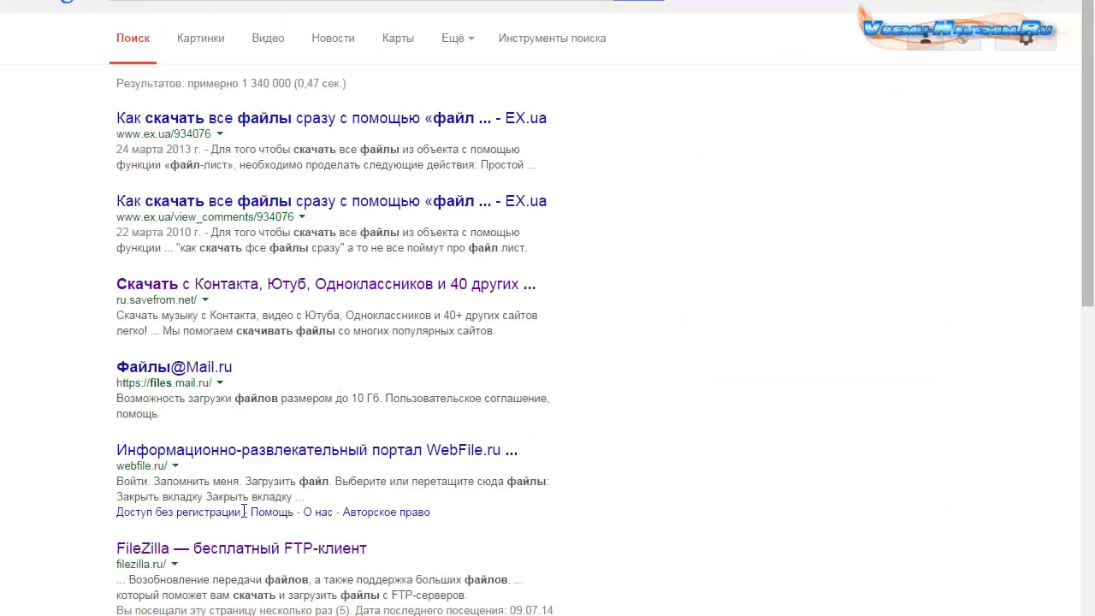
pyautogui.scroll(-4, 254, 509)
pyautogui.click(248, 470)
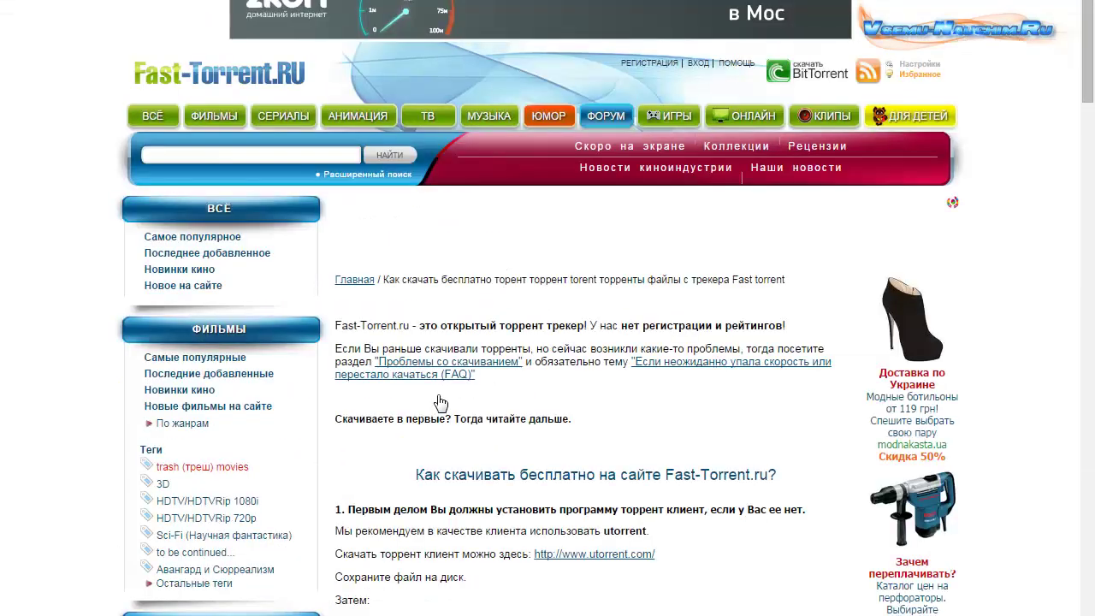
pyautogui.scroll(-1, 383, 488)
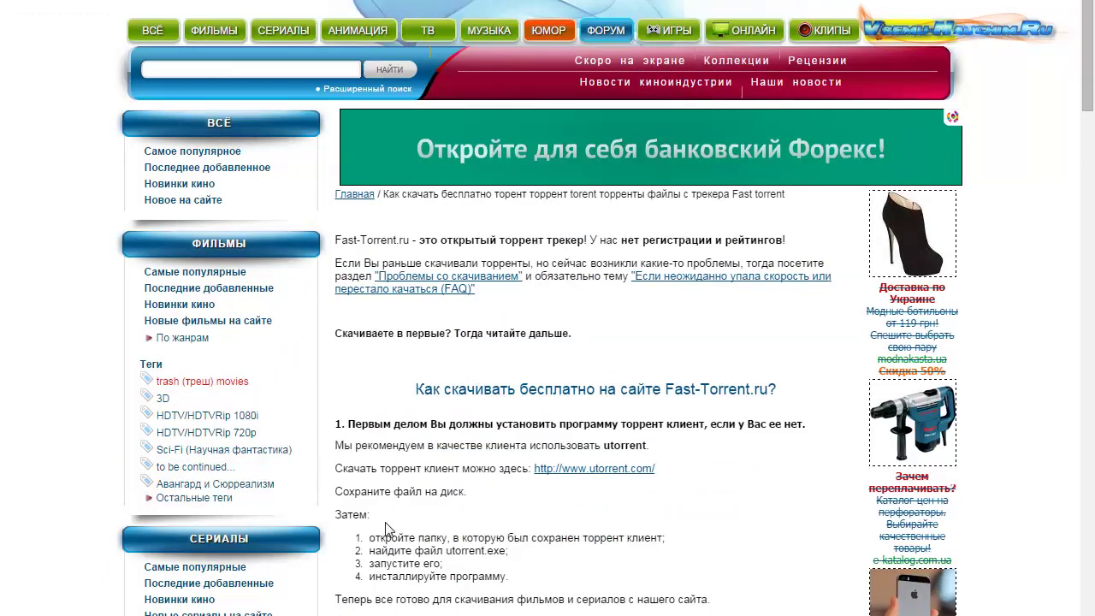
pyautogui.click(590, 471)
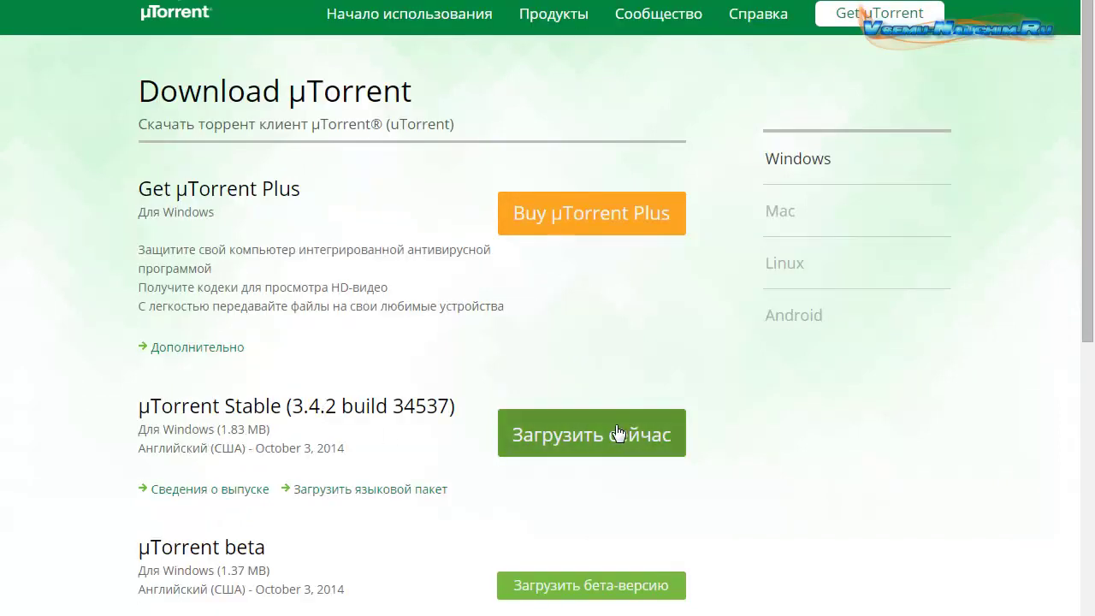
pyautogui.rightClick(570, 438)
pyautogui.click(431, 468)
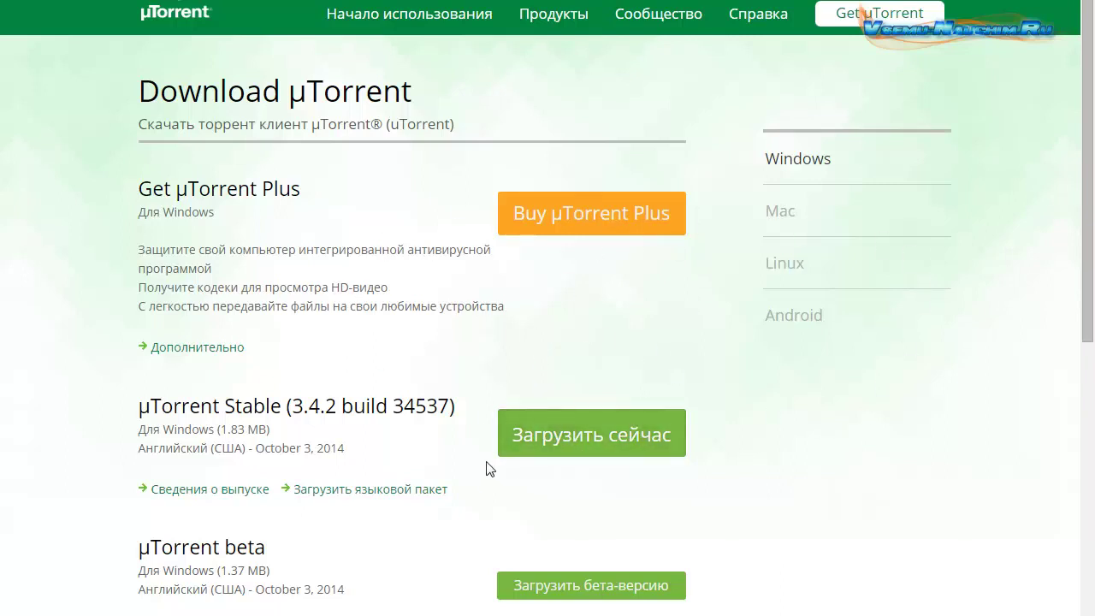
pyautogui.click(563, 436)
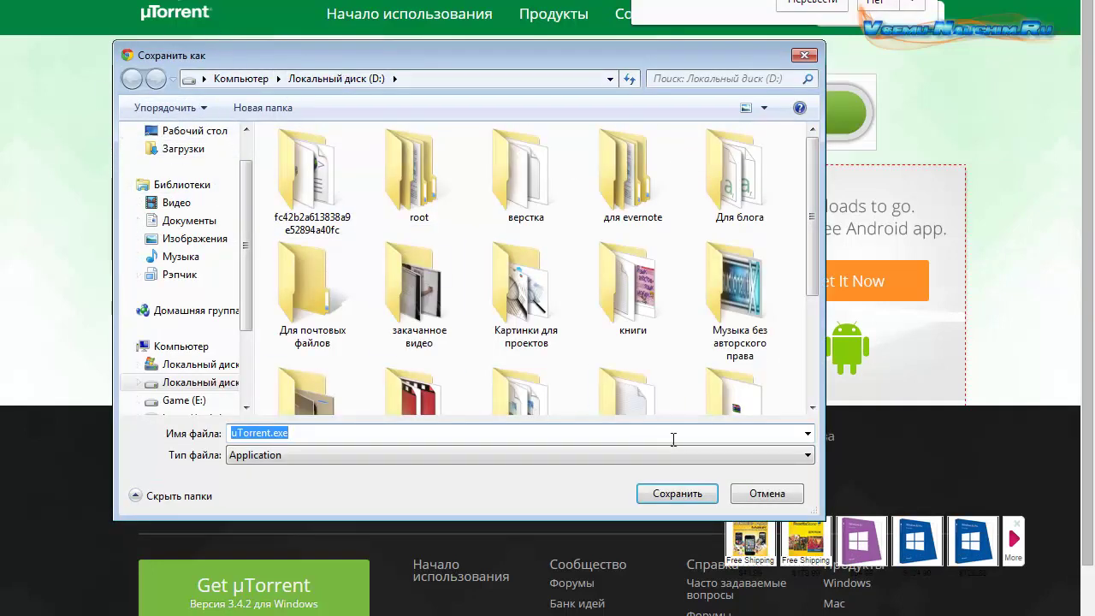
pyautogui.click(767, 494)
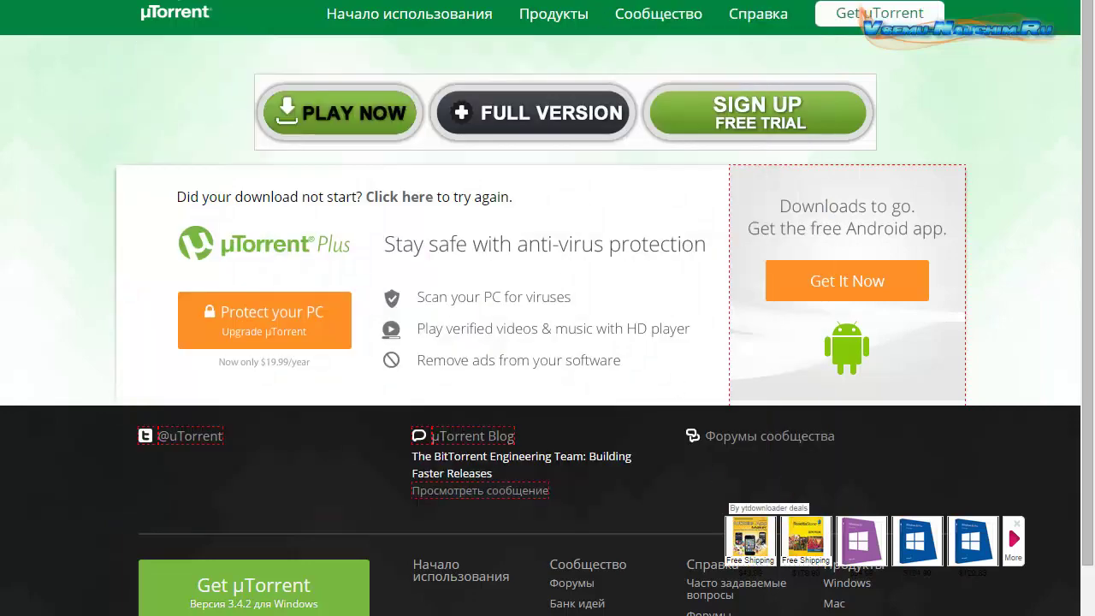
pyautogui.hotkey('alt', 'Left')
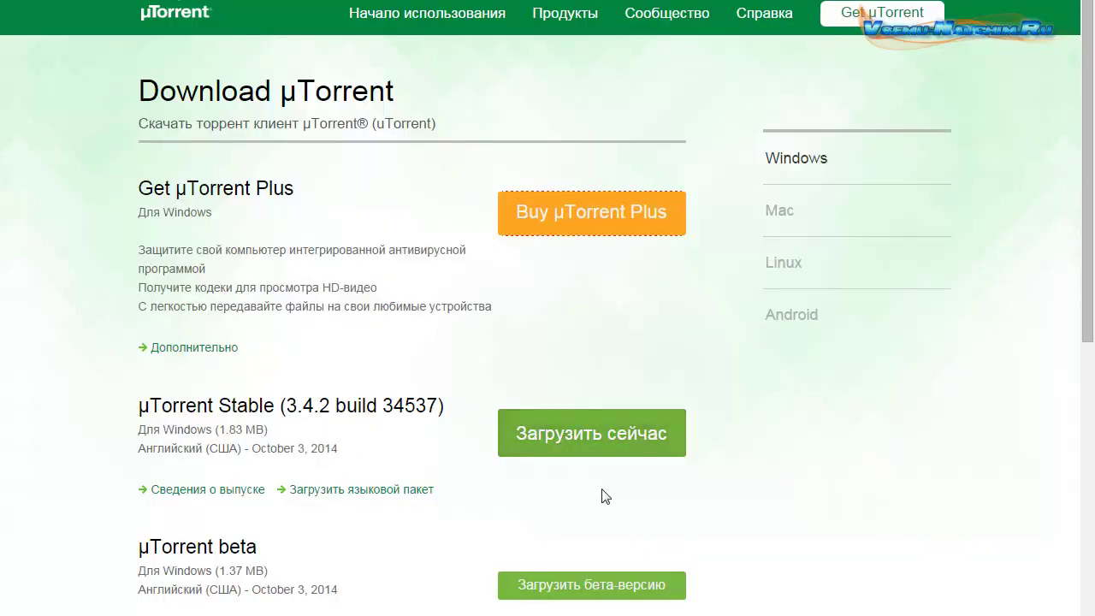
# Step: Copy the link address of the µTorrent Stable (3.4.2 build 34537) download and submit it to VirusTotal's URL check
pyautogui.rightClick(570, 430)
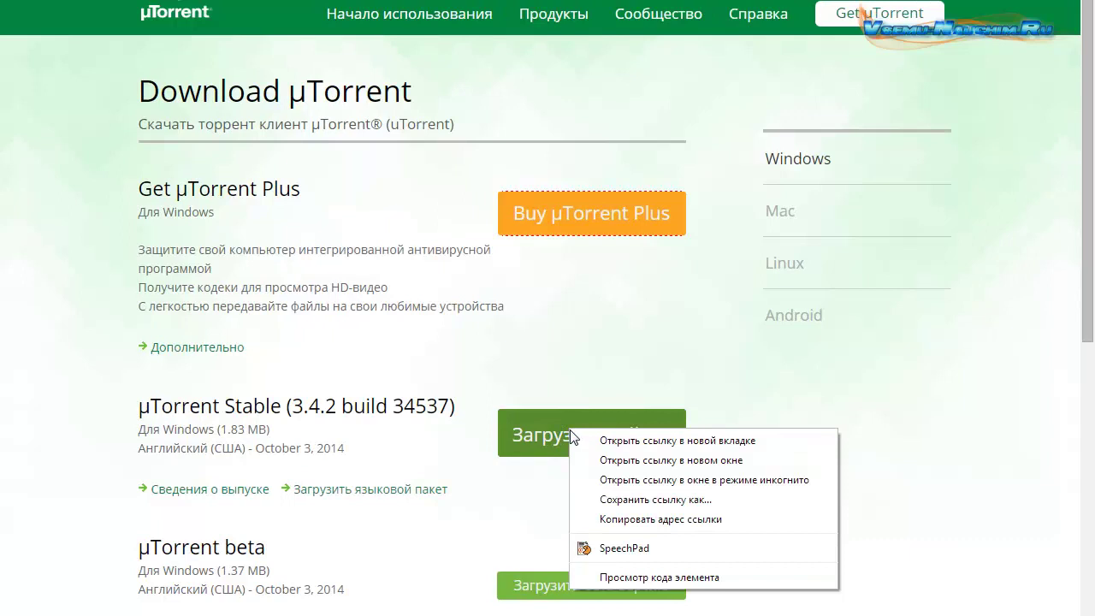
pyautogui.click(635, 519)
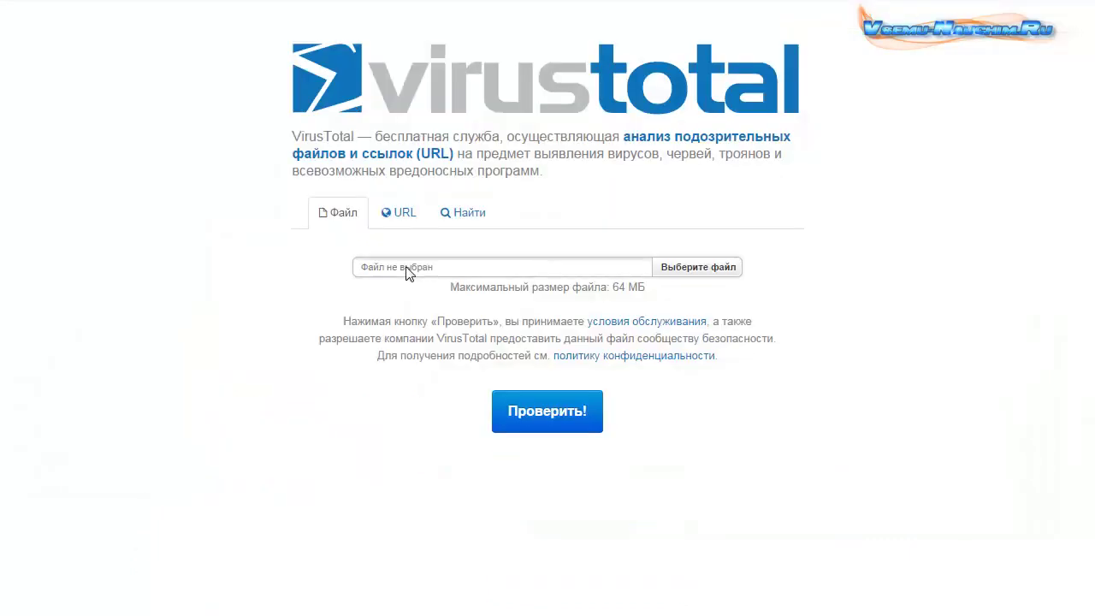
pyautogui.click(404, 215)
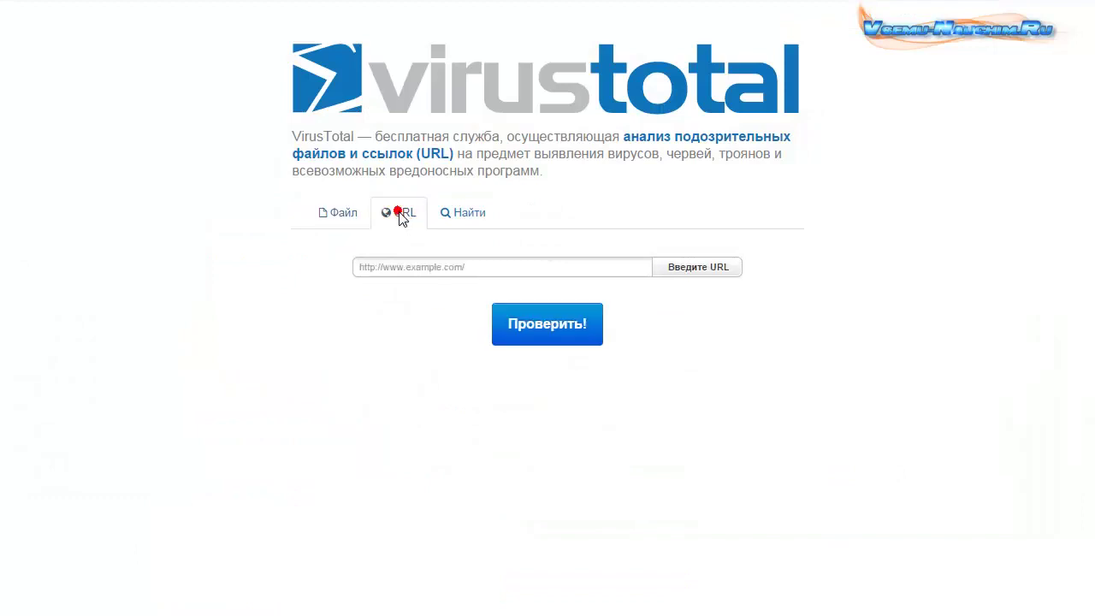
pyautogui.click(425, 268)
pyautogui.write('http://www.utorrent.com/intl/ru/downloads/complete/os/win/track/stable')
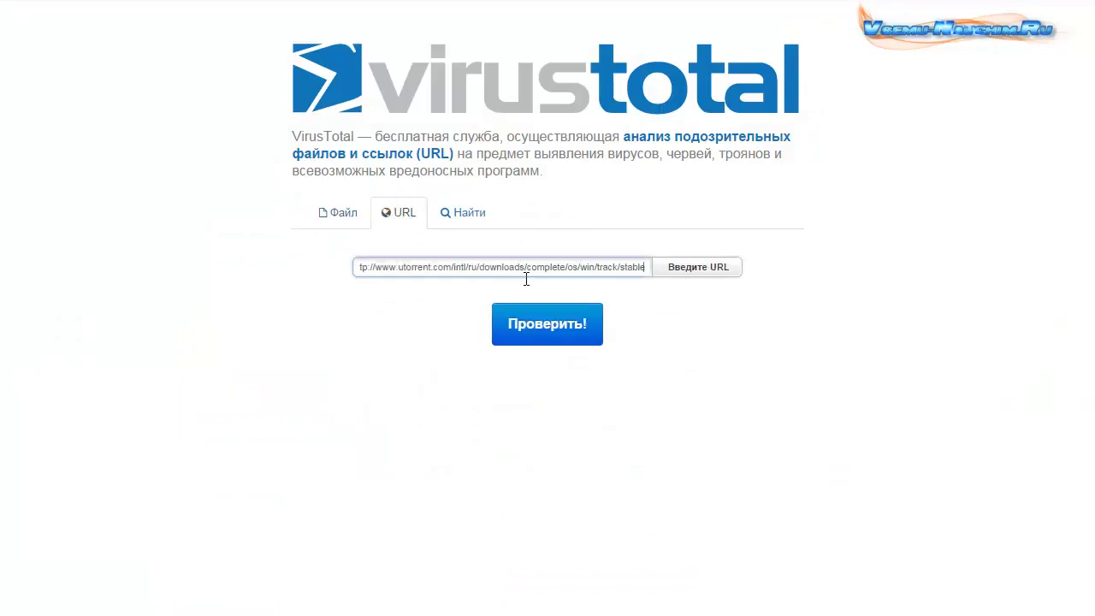
pyautogui.click(518, 335)
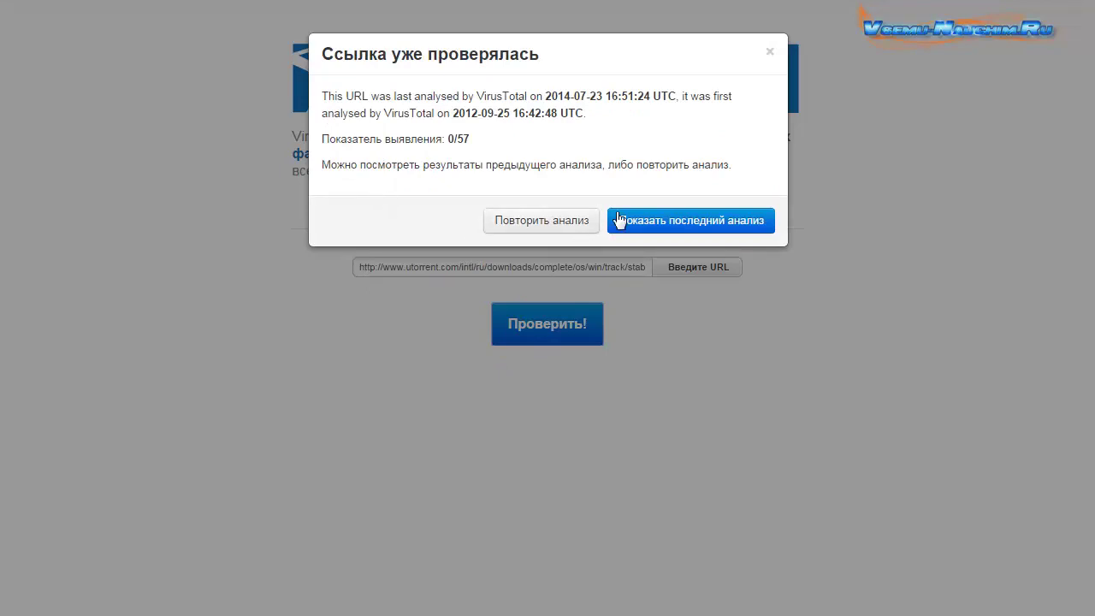
# Step: Repeat the analysis of the µTorrent download link and look through the full list of link scanner results
pyautogui.click(519, 219)
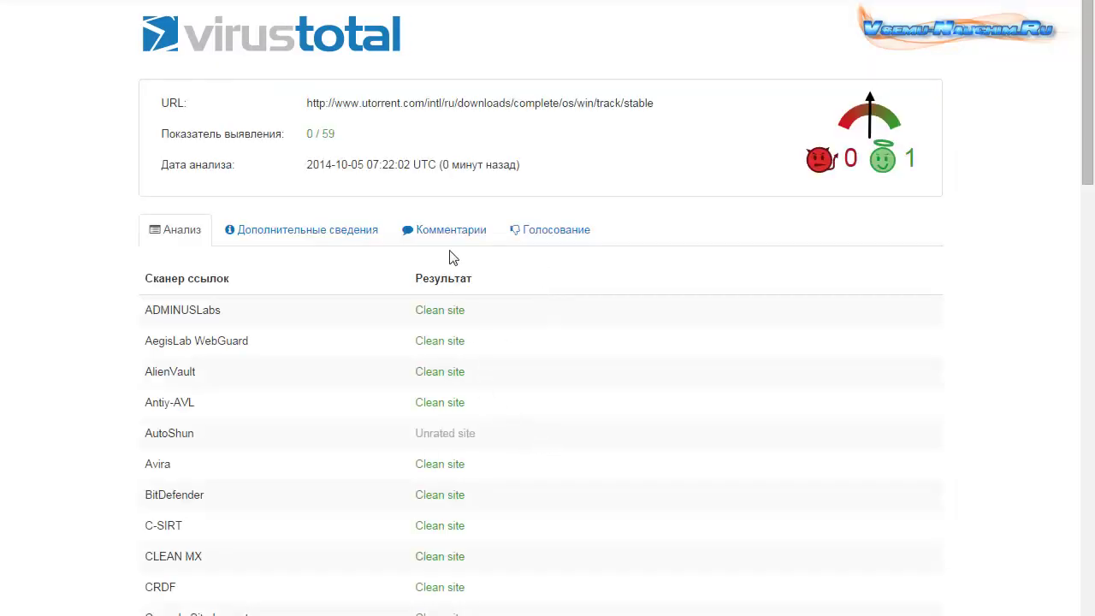
pyautogui.scroll(-6, 472, 354)
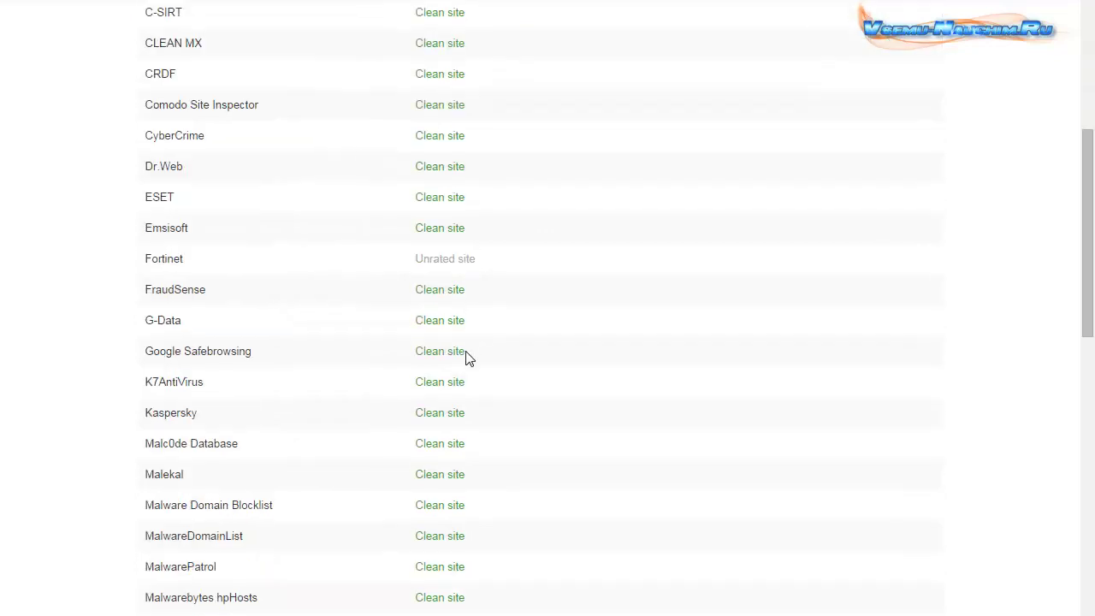
pyautogui.scroll(4, 474, 376)
pyautogui.scroll(-5, 471, 381)
pyautogui.scroll(-8, 470, 379)
pyautogui.scroll(1, 474, 379)
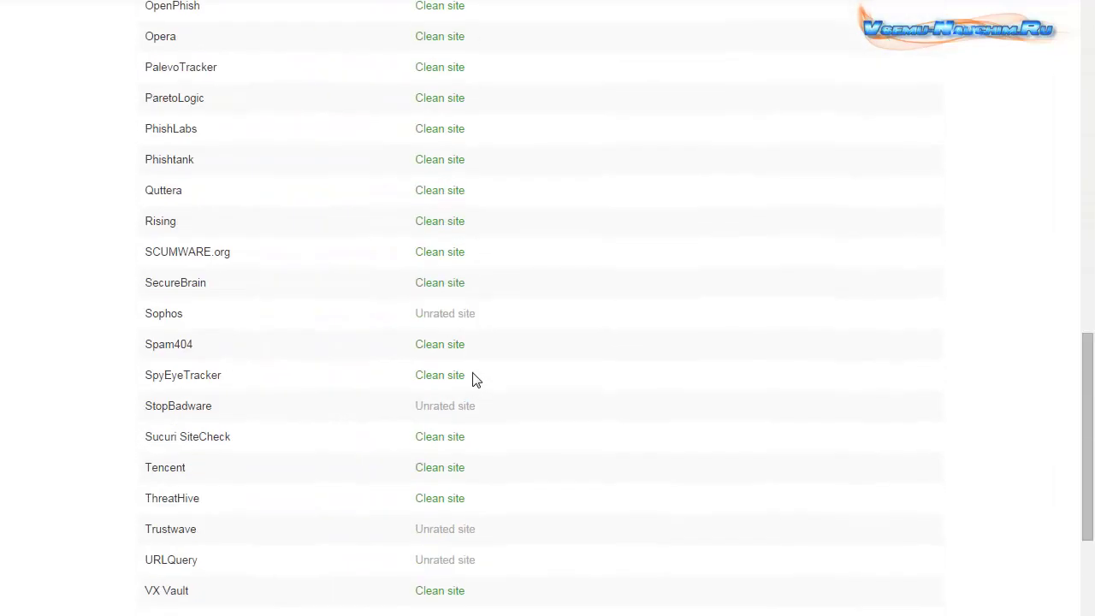
pyautogui.scroll(-4, 477, 380)
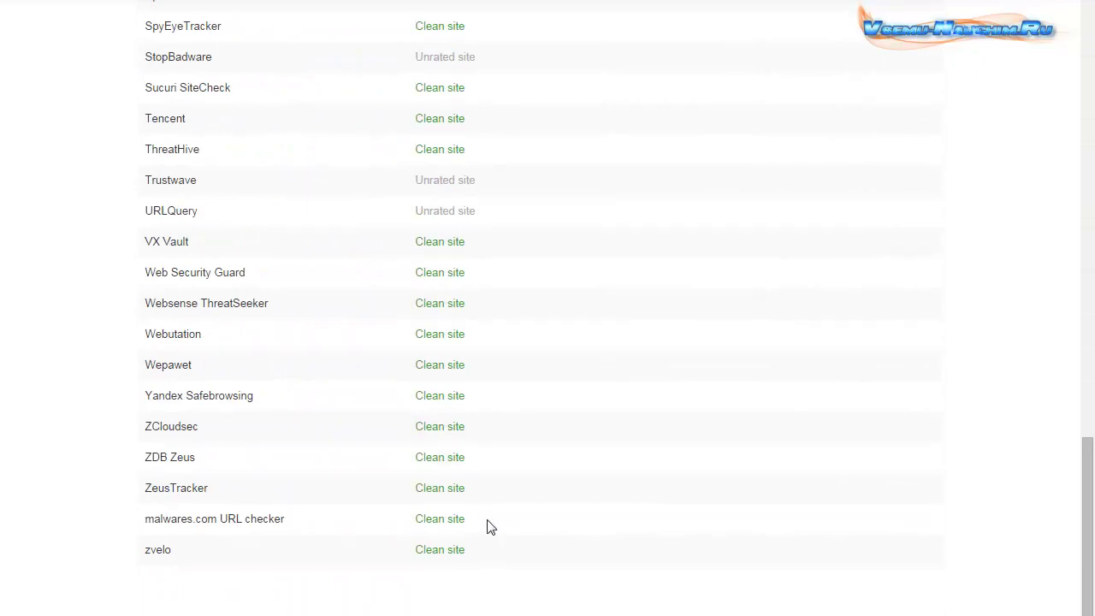
pyautogui.scroll(6, 580, 412)
pyautogui.scroll(10, 565, 421)
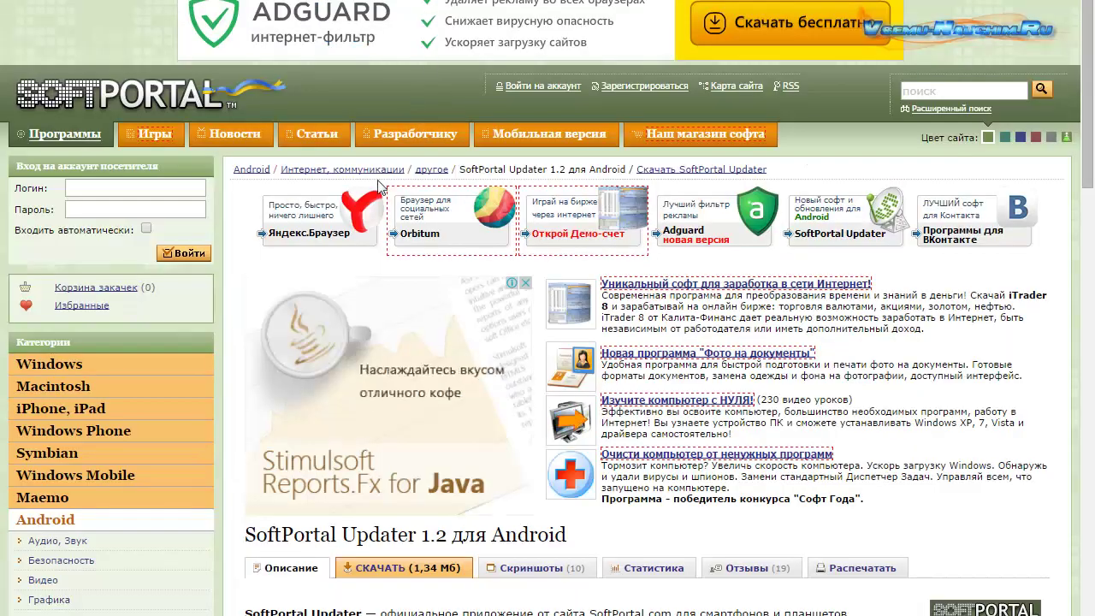
# Step: Open the download page of SoftPortal Updater 1.2 for Android and close the ESET NOD32 notification
pyautogui.scroll(-3, 377, 232)
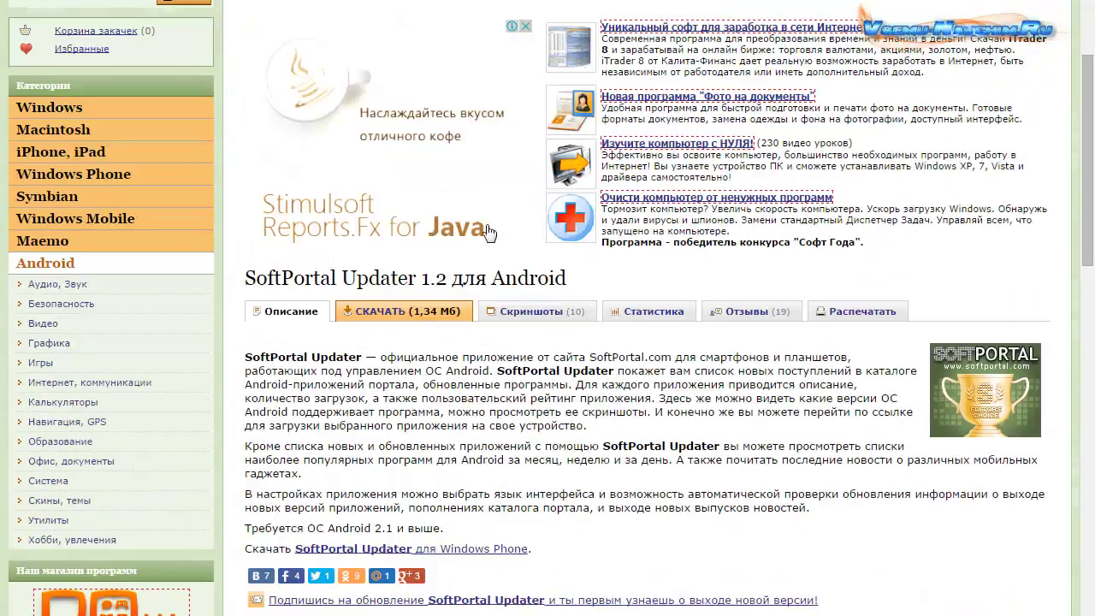
pyautogui.click(377, 313)
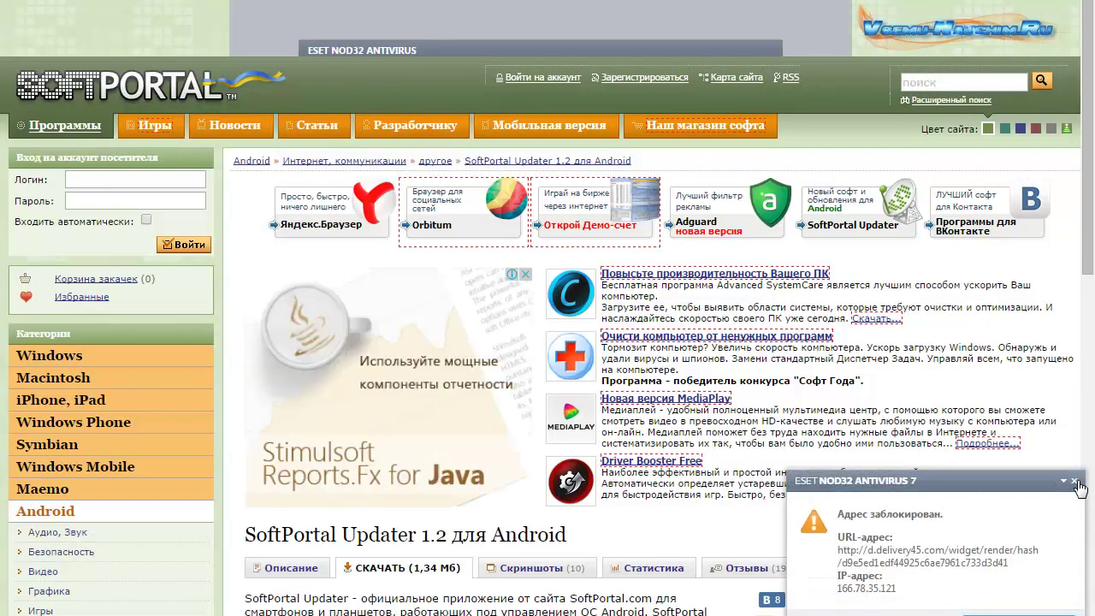
pyautogui.click(1075, 482)
pyautogui.scroll(-4, 493, 528)
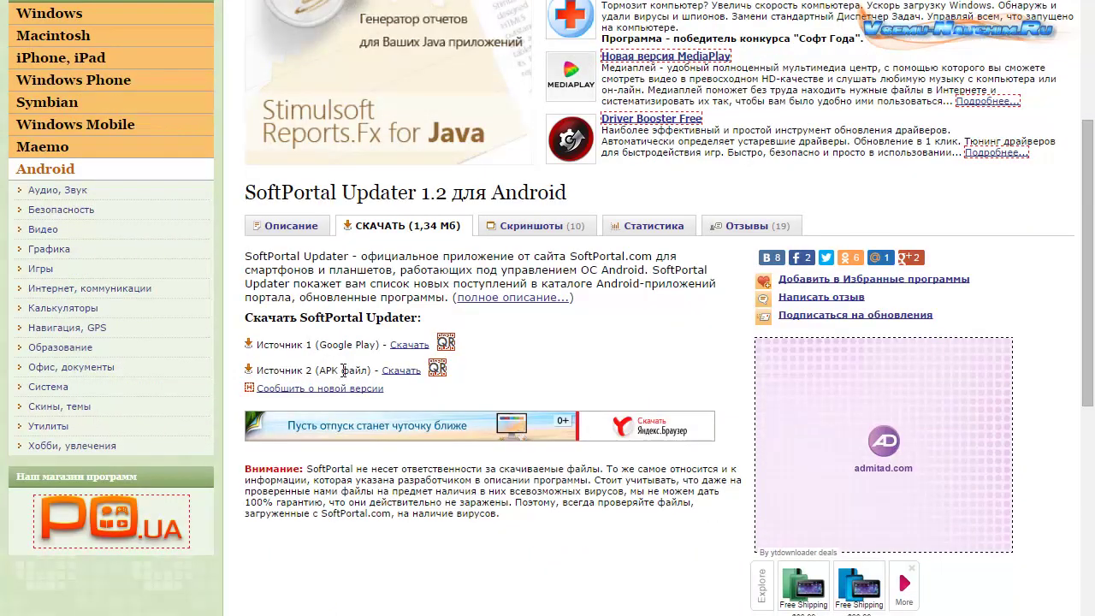
# Step: Try the SoftPortal Updater download from source 2 (APK file) and copy the address of its download link
pyautogui.click(407, 345)
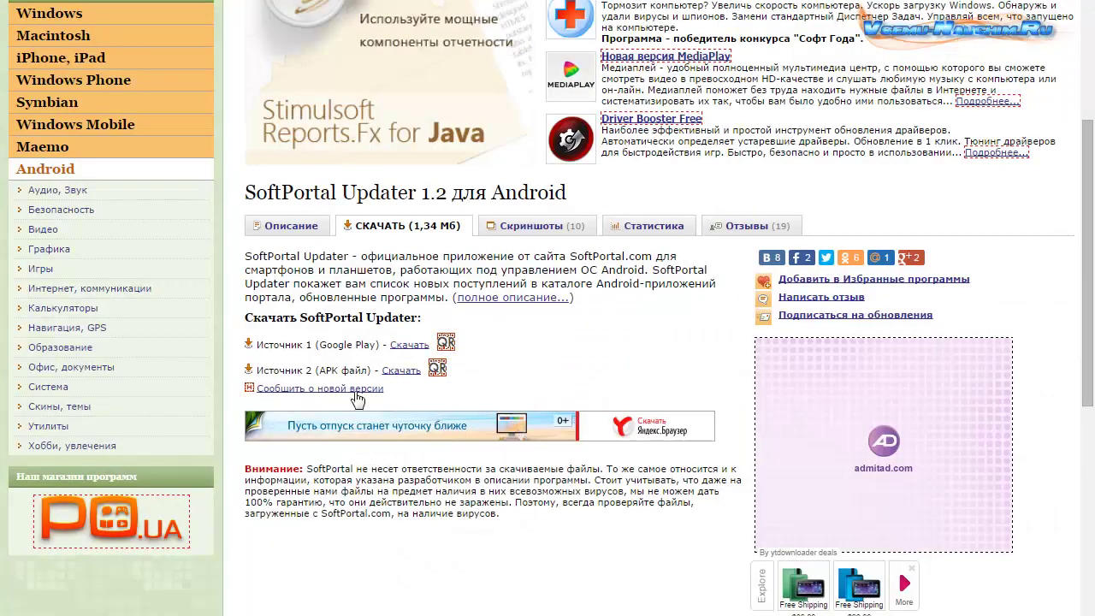
pyautogui.click(401, 370)
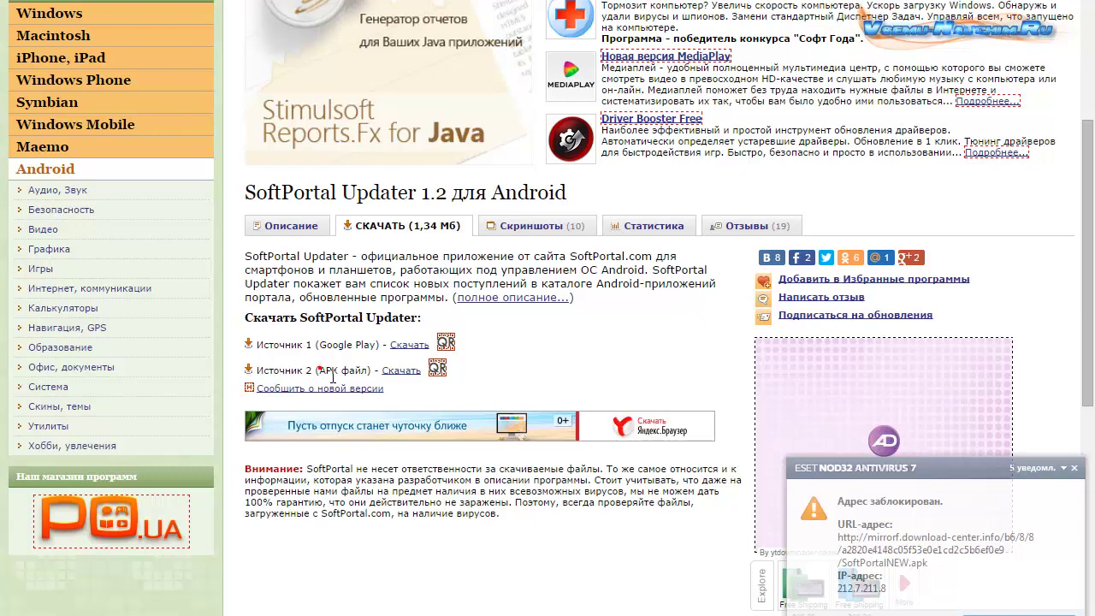
pyautogui.moveTo(319, 370); pyautogui.dragTo(370, 377)
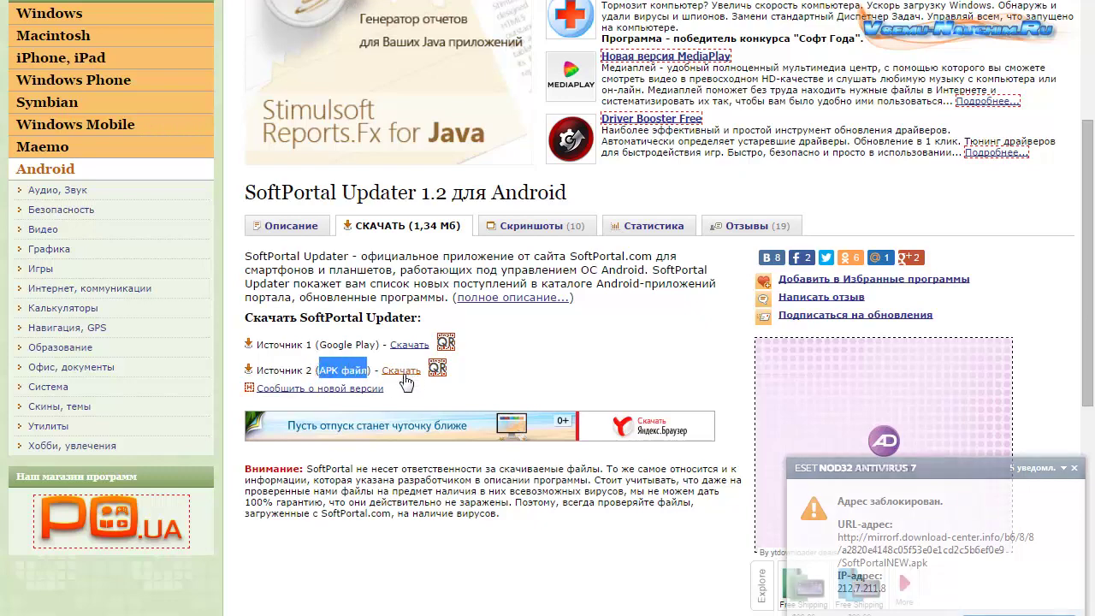
pyautogui.rightClick(405, 376)
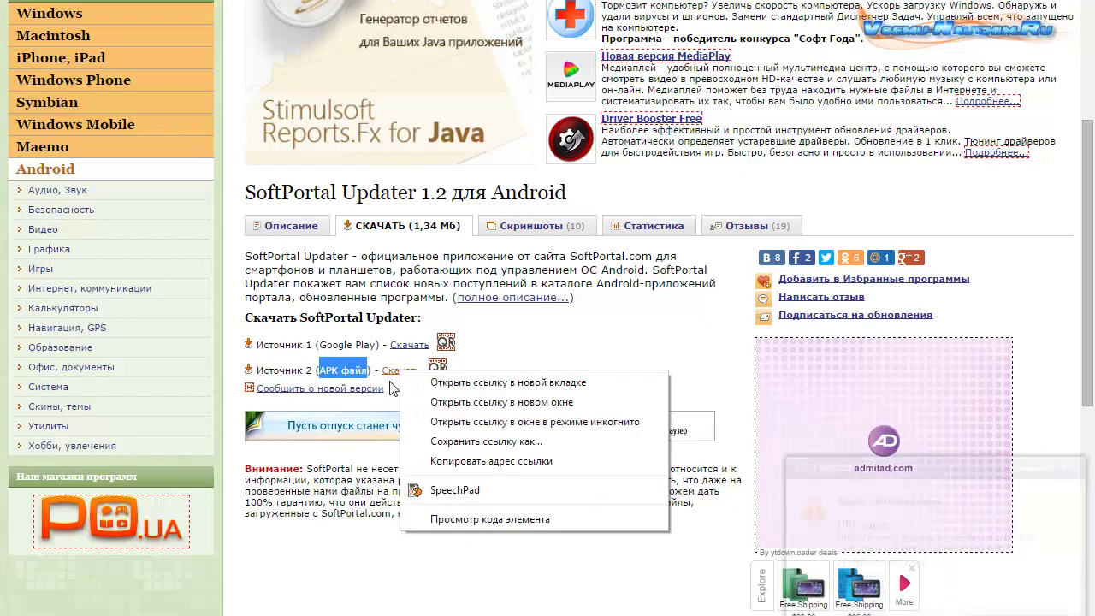
pyautogui.click(400, 374)
pyautogui.rightClick(399, 377)
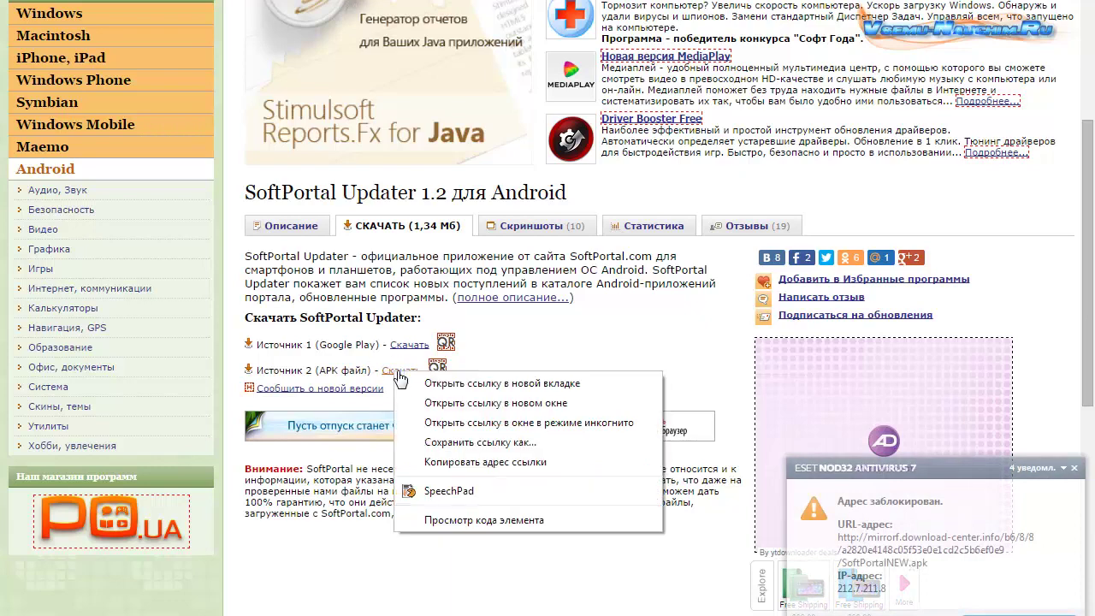
pyautogui.click(485, 462)
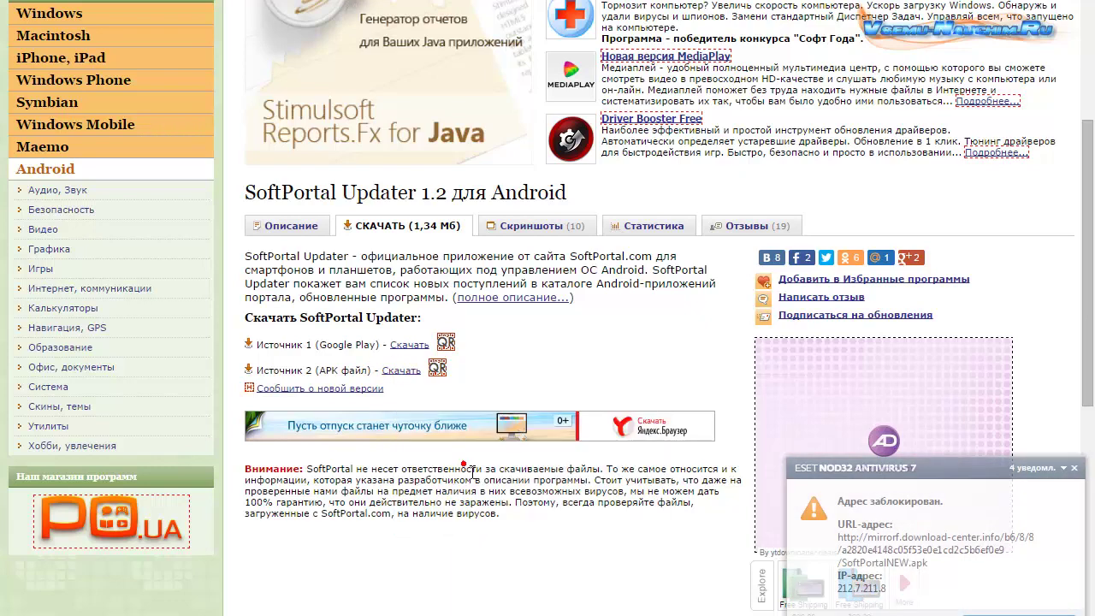
pyautogui.hotkey('ctrl', 'Tab')
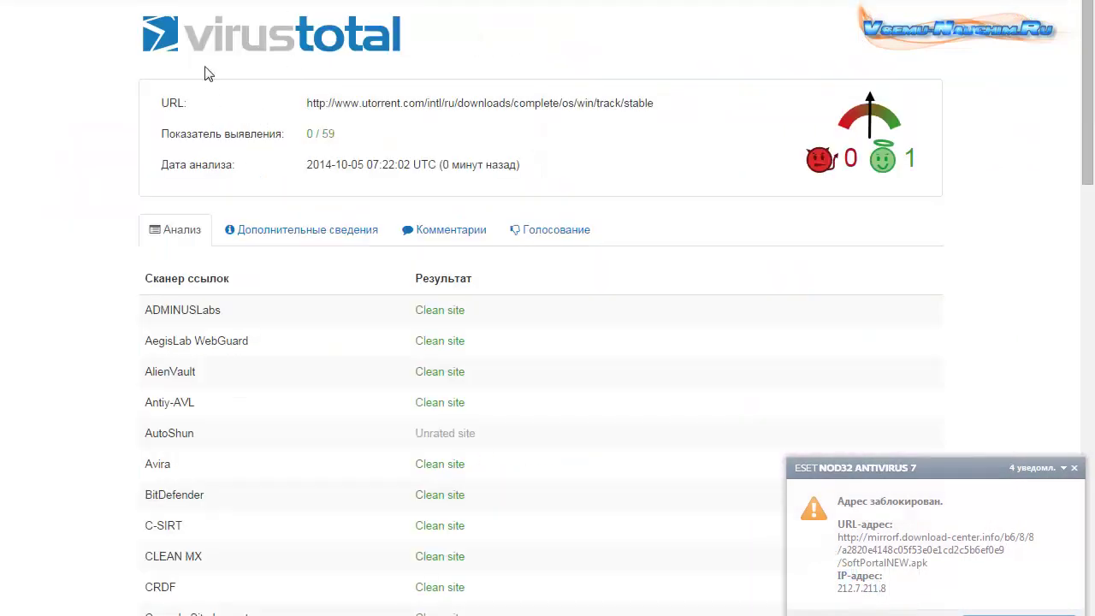
pyautogui.click(205, 44)
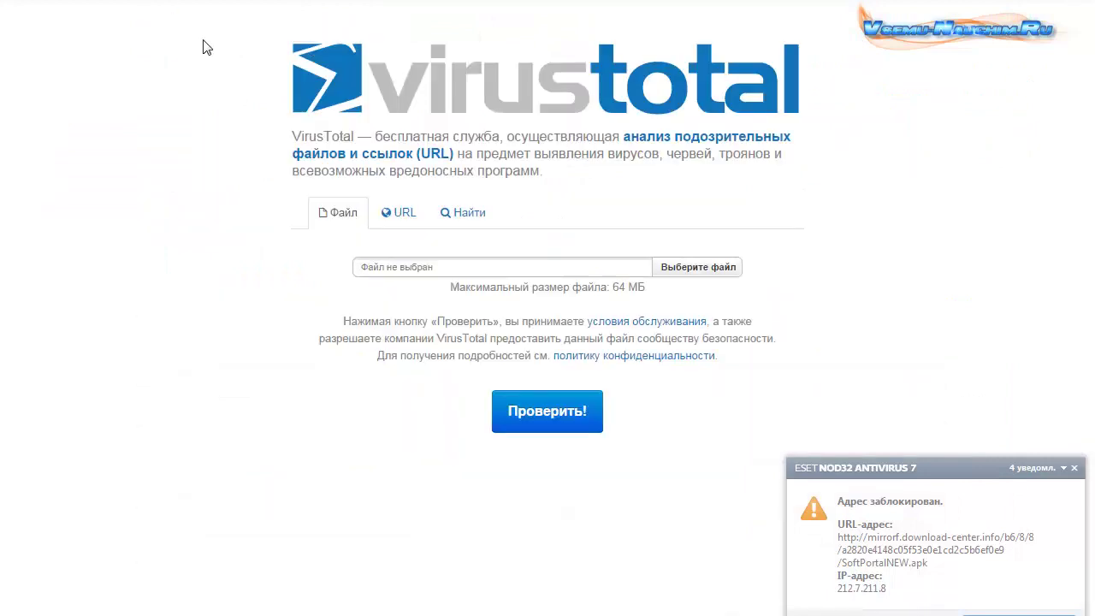
pyautogui.click(395, 212)
pyautogui.click(403, 268)
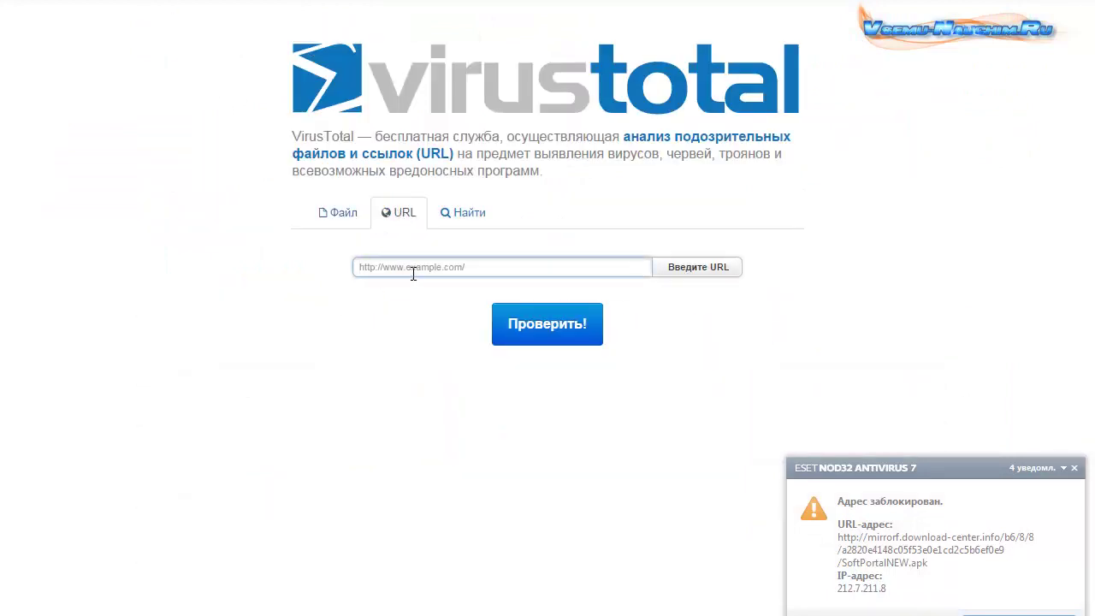
pyautogui.write('http://www.softportal.com/getsoft-25338-softportal-updater-1.html')
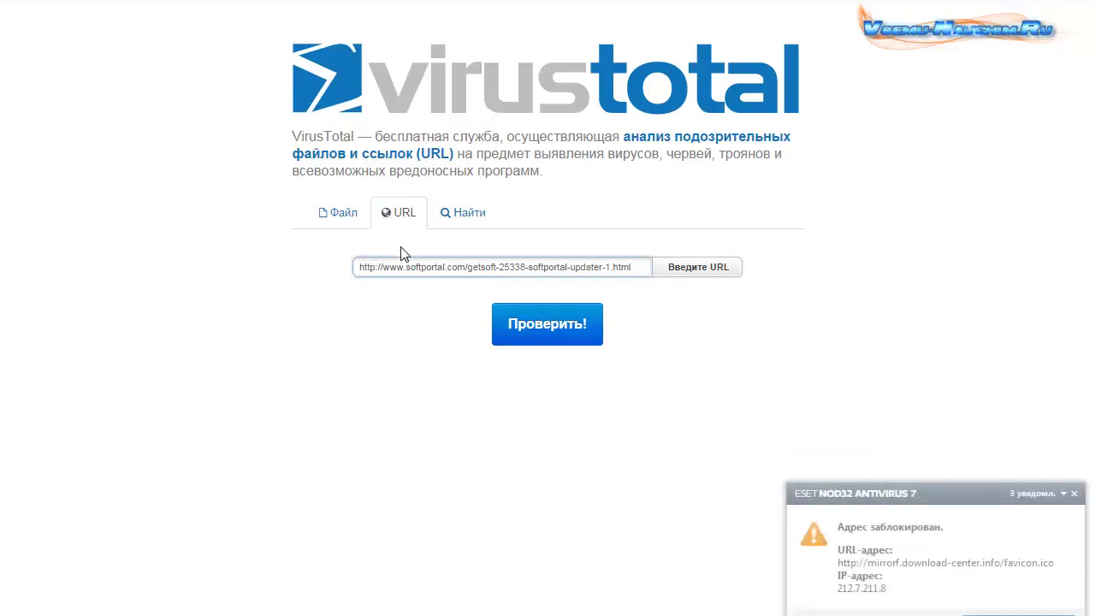
pyautogui.click(548, 317)
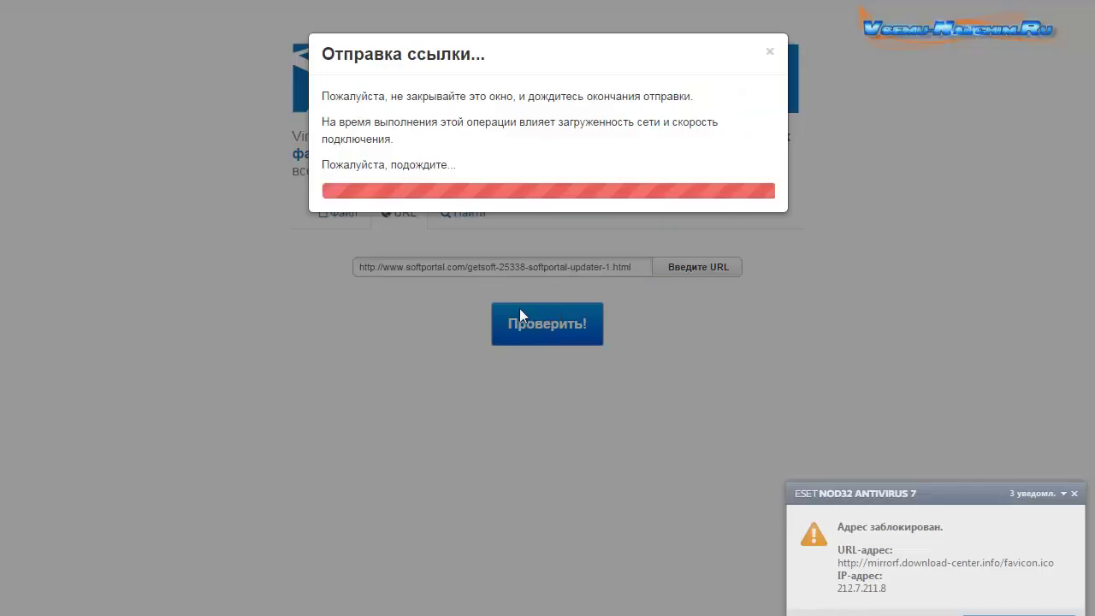
# Step: Close all ESET NOD32 notifications and look back at the APK download link on the SoftPortal page
pyautogui.click(1062, 494)
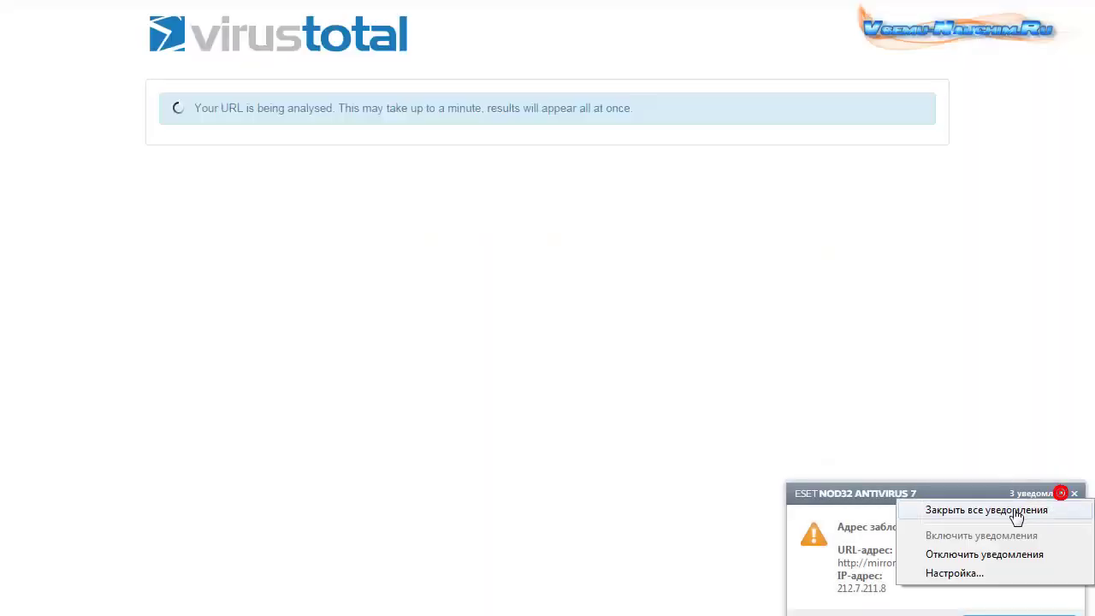
pyautogui.click(1015, 511)
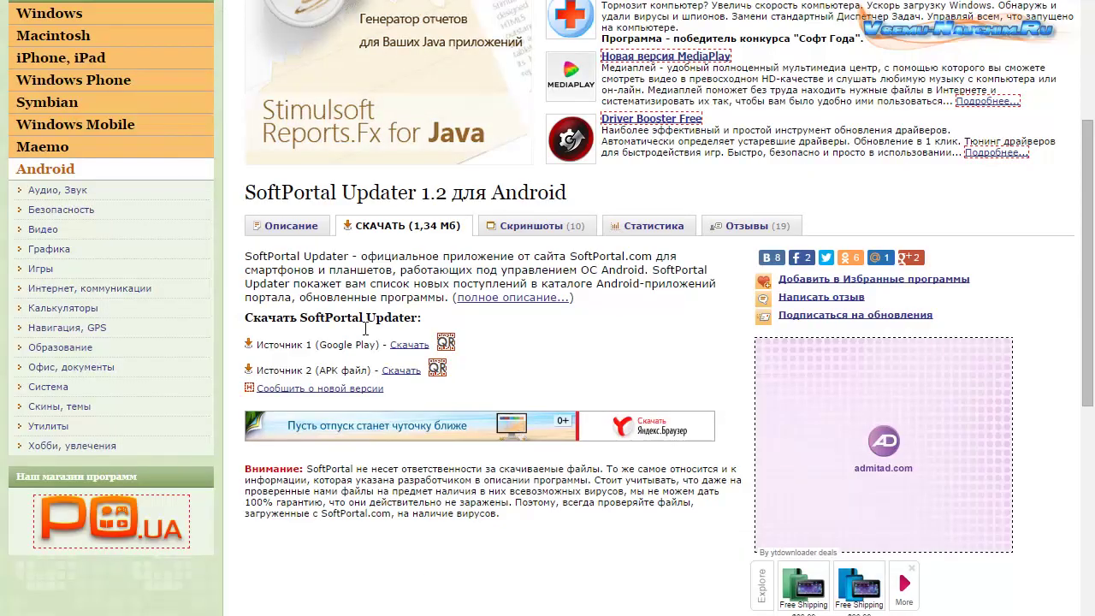
pyautogui.scroll(-4, 276, 125)
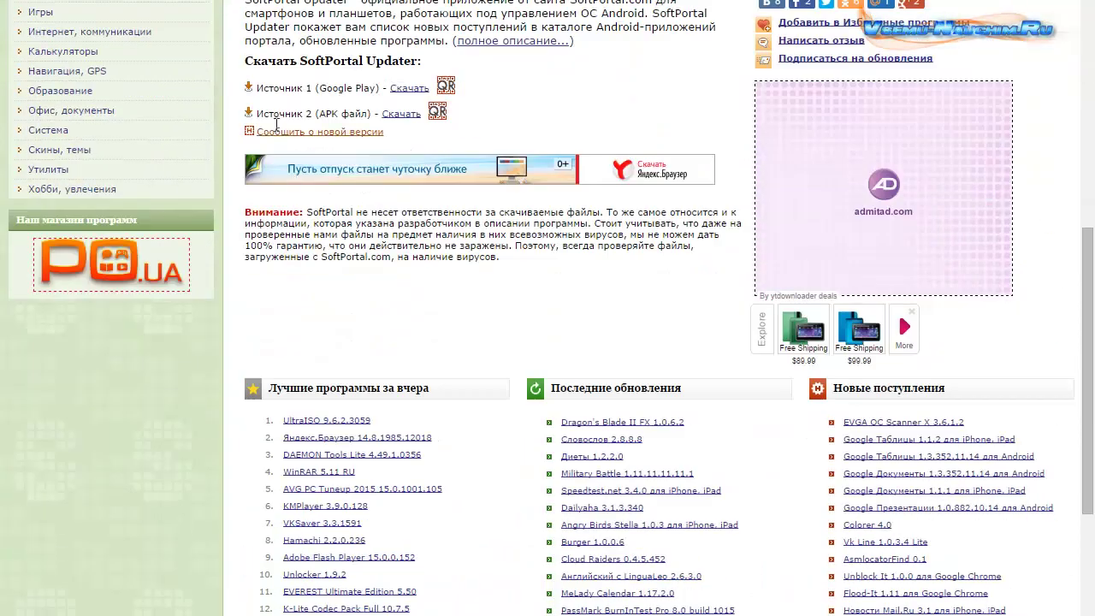
pyautogui.scroll(3, 275, 125)
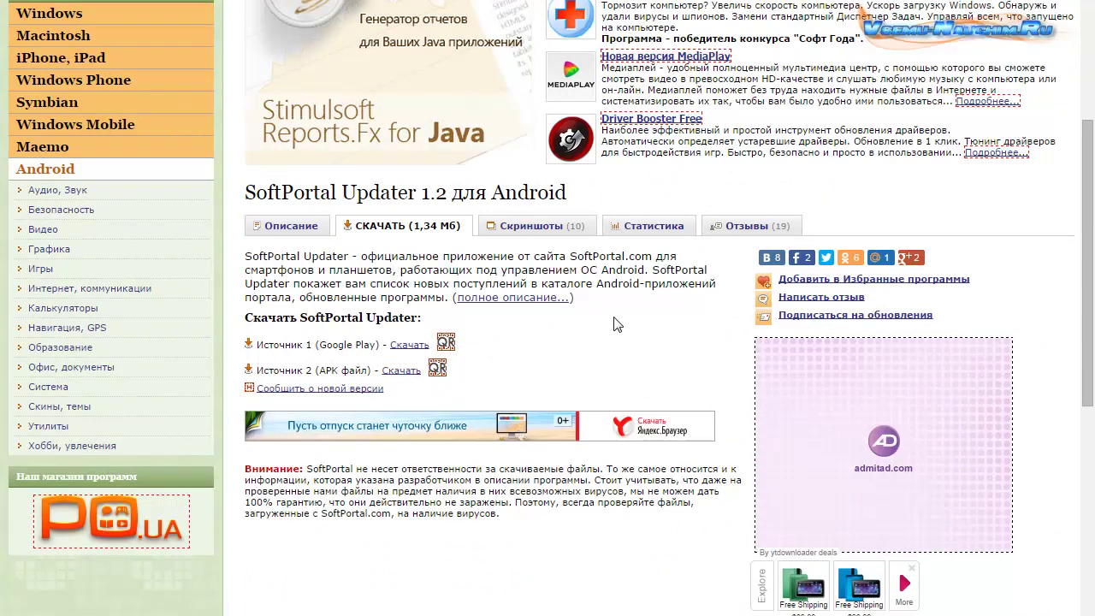
pyautogui.rightClick(402, 373)
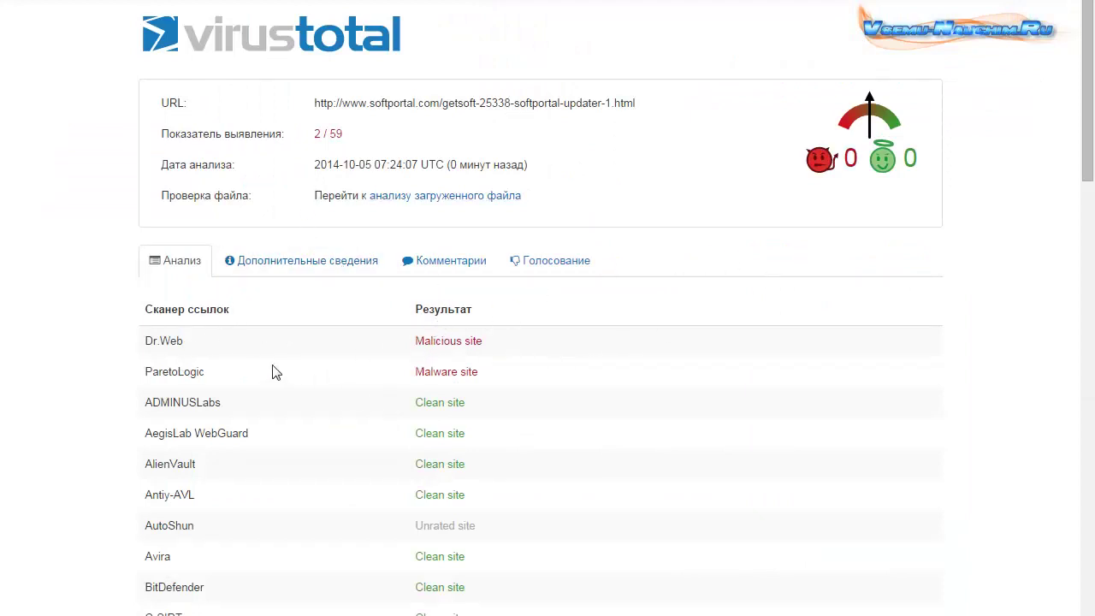
# Step: Examine the link scanner results for the SoftPortal download link, in particular the Dr.Web and ParetoLogic entries
pyautogui.doubleClick(153, 346)
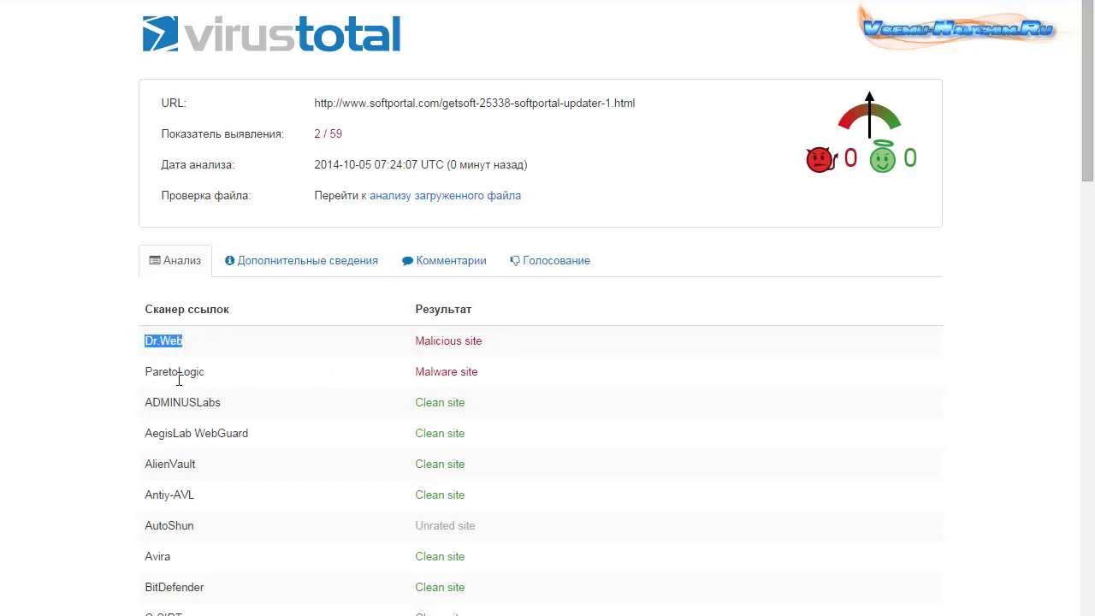
pyautogui.moveTo(144, 373); pyautogui.dragTo(212, 378)
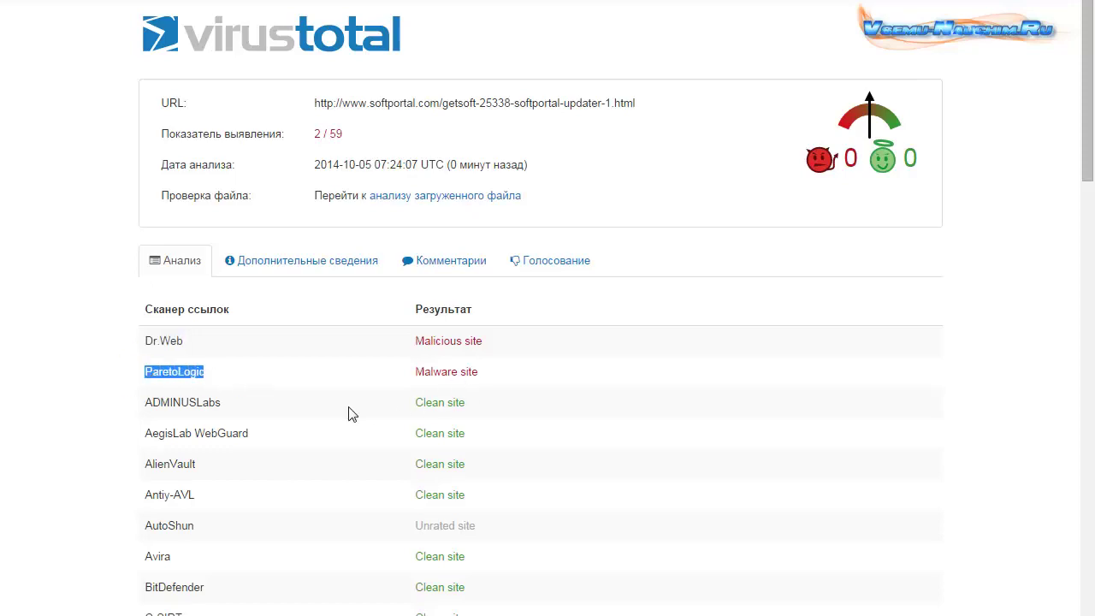
pyautogui.scroll(-15, 349, 414)
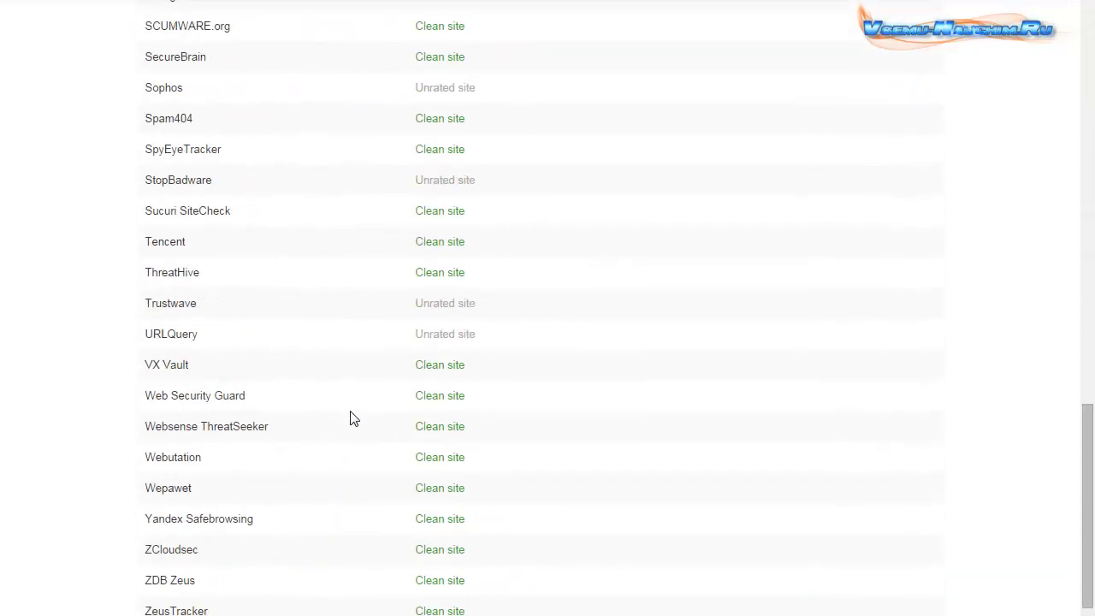
pyautogui.scroll(20, 497, 479)
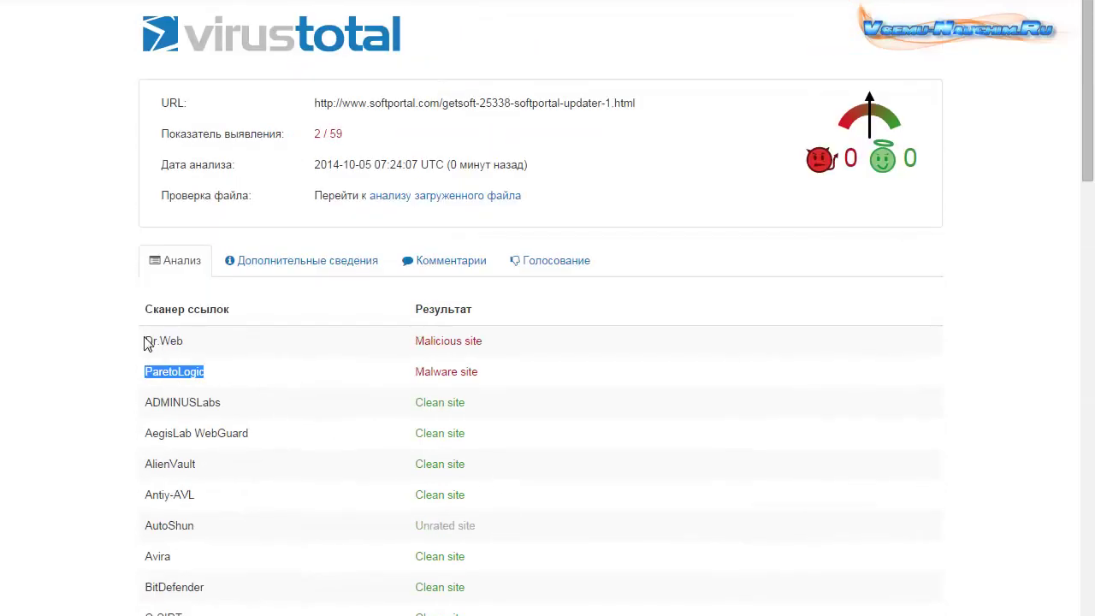
pyautogui.moveTo(145, 340); pyautogui.dragTo(190, 346)
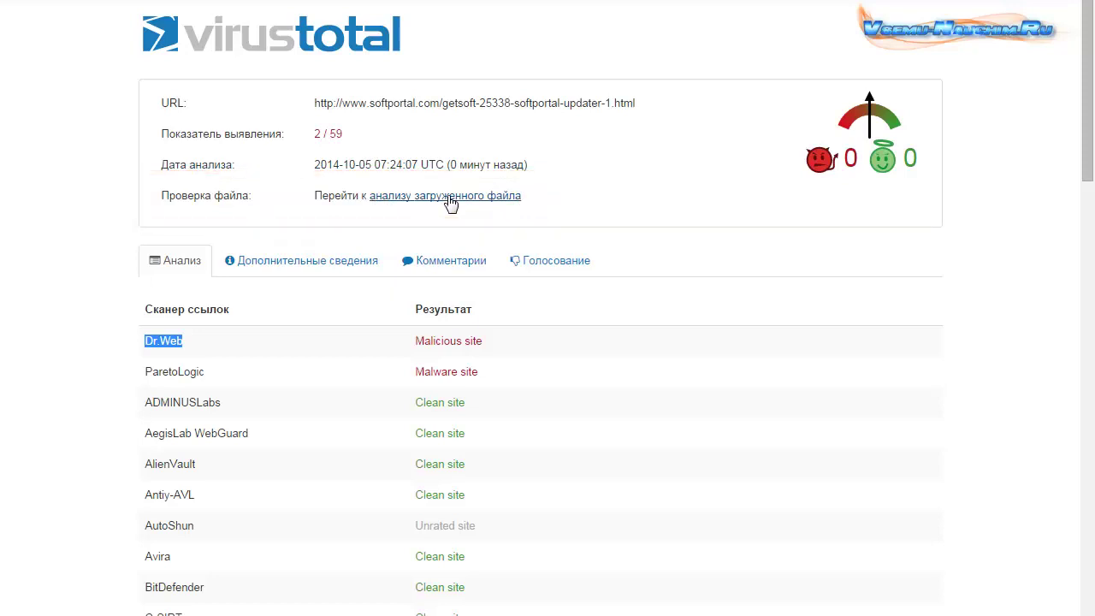
# Step: Open the analysis of the downloaded file SoftPortalNEW.apk and examine the result of each antivirus
pyautogui.click(450, 197)
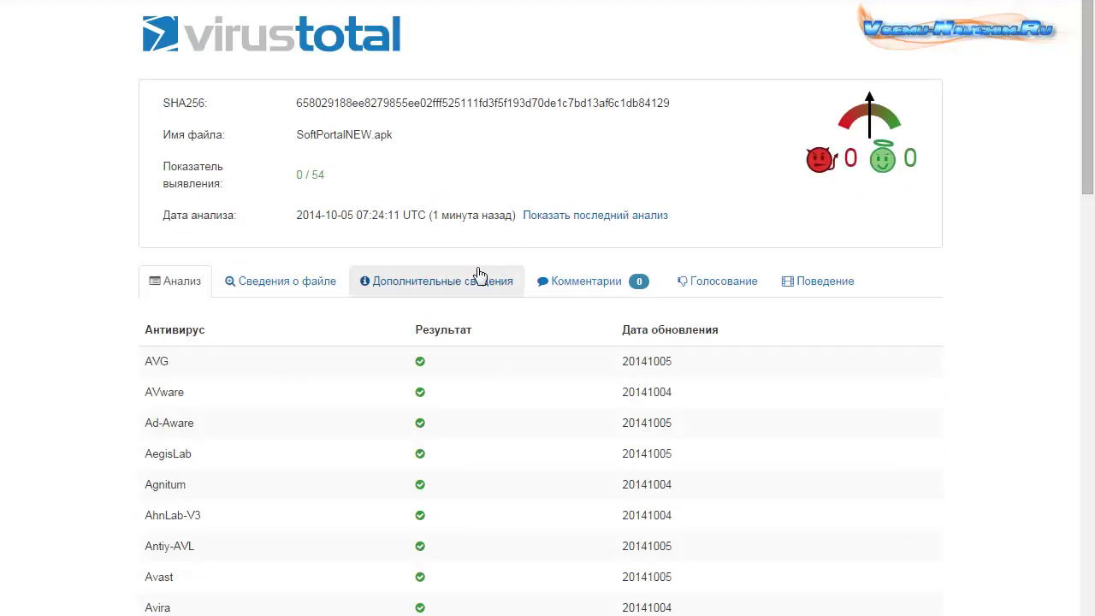
pyautogui.scroll(-3, 476, 278)
pyautogui.scroll(-12, 476, 282)
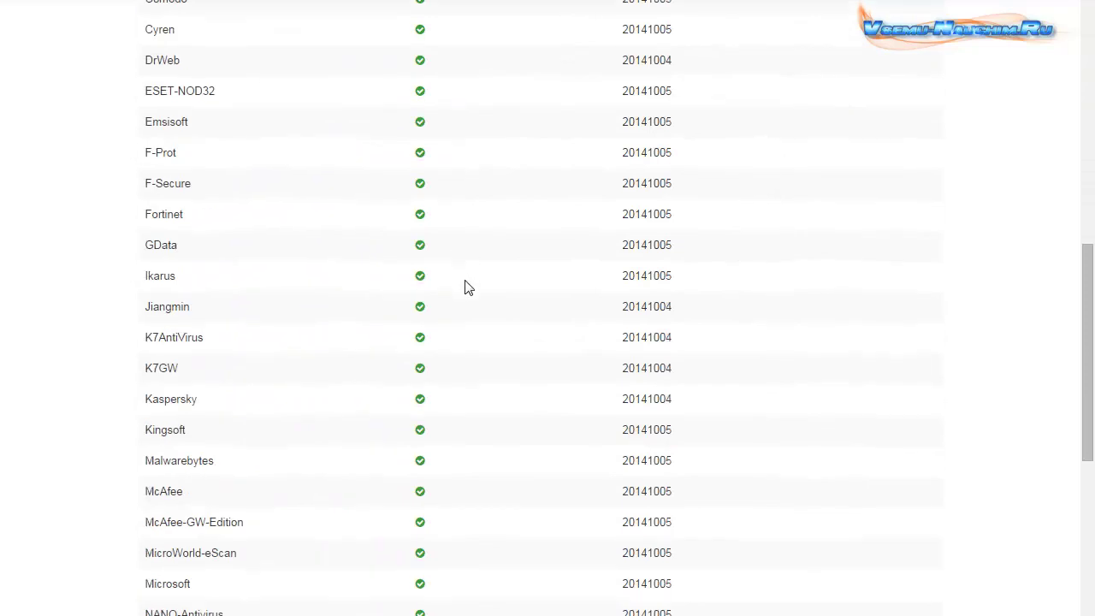
pyautogui.scroll(-2, 468, 287)
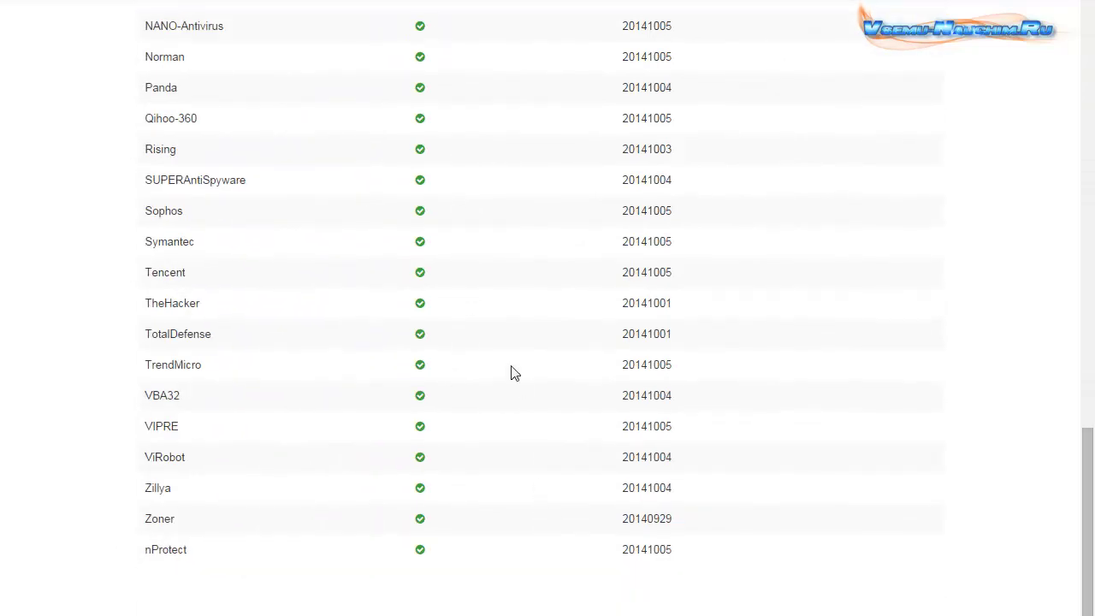
pyautogui.scroll(9, 509, 327)
pyautogui.scroll(-7, 476, 453)
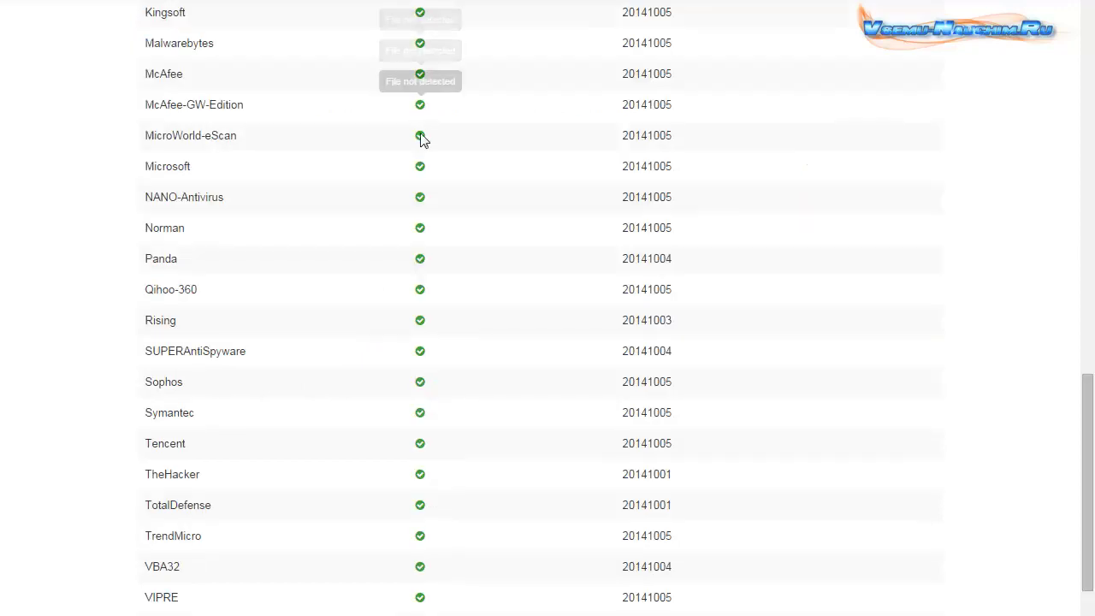
pyautogui.scroll(-2, 507, 392)
pyautogui.scroll(10, 425, 539)
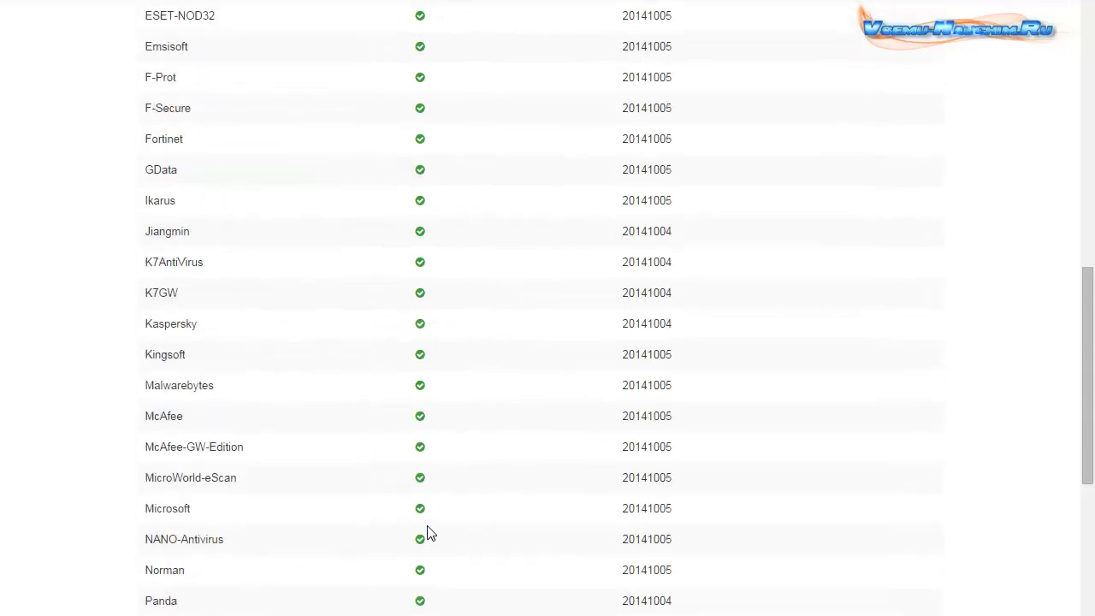
pyautogui.moveTo(421, 477)
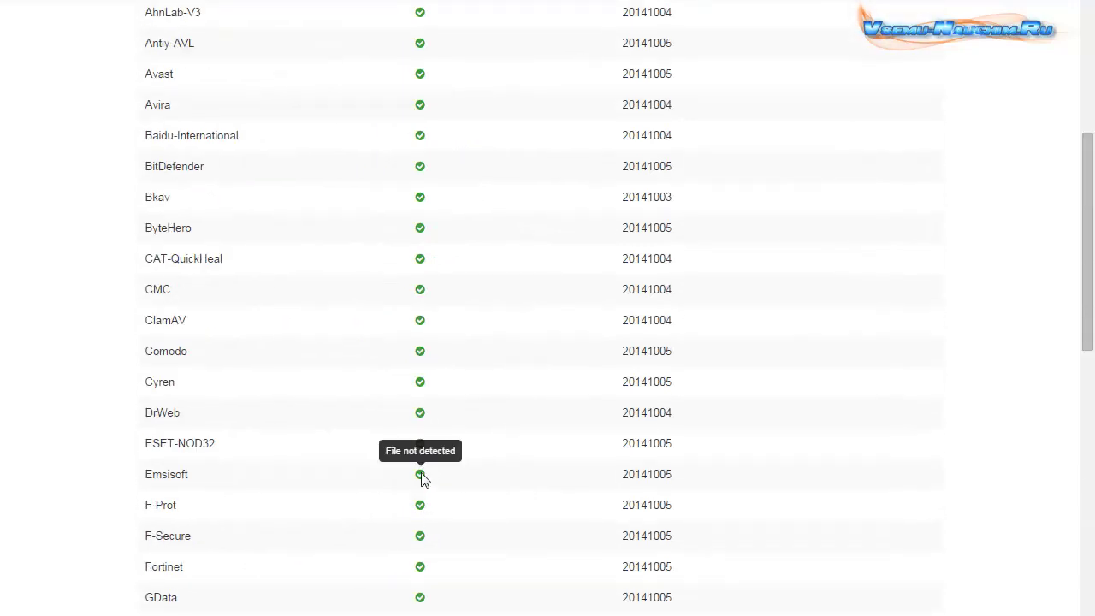
# Step: Return to the summary of the SoftPortalNEW.apk report and look over its detection rate and analysis date
pyautogui.scroll(6, 422, 478)
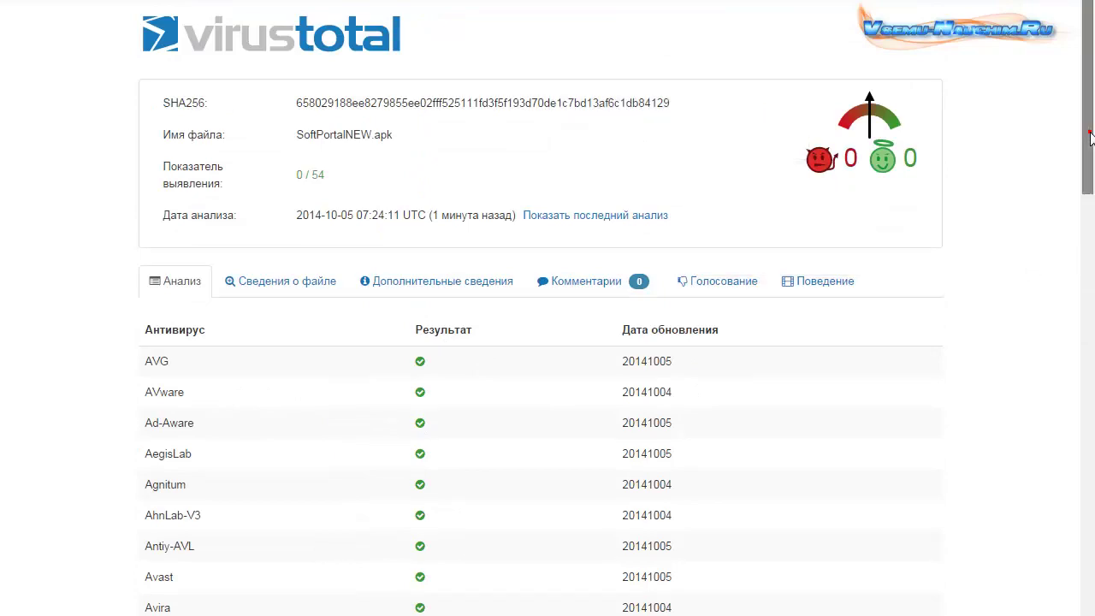
pyautogui.moveTo(1087, 145); pyautogui.dragTo(1083, 86)
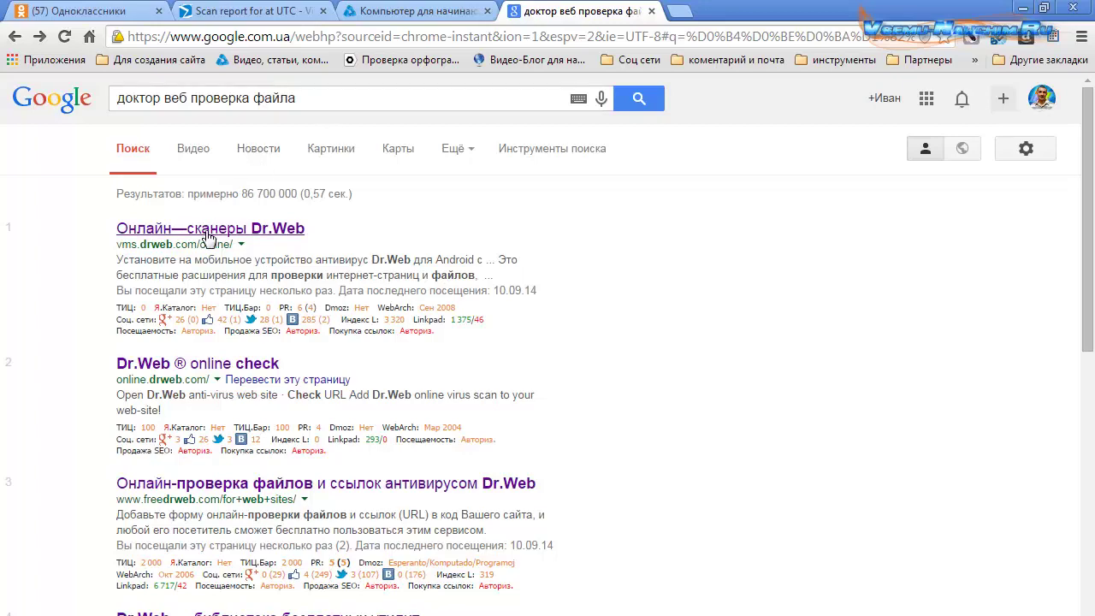
pyautogui.click(240, 237)
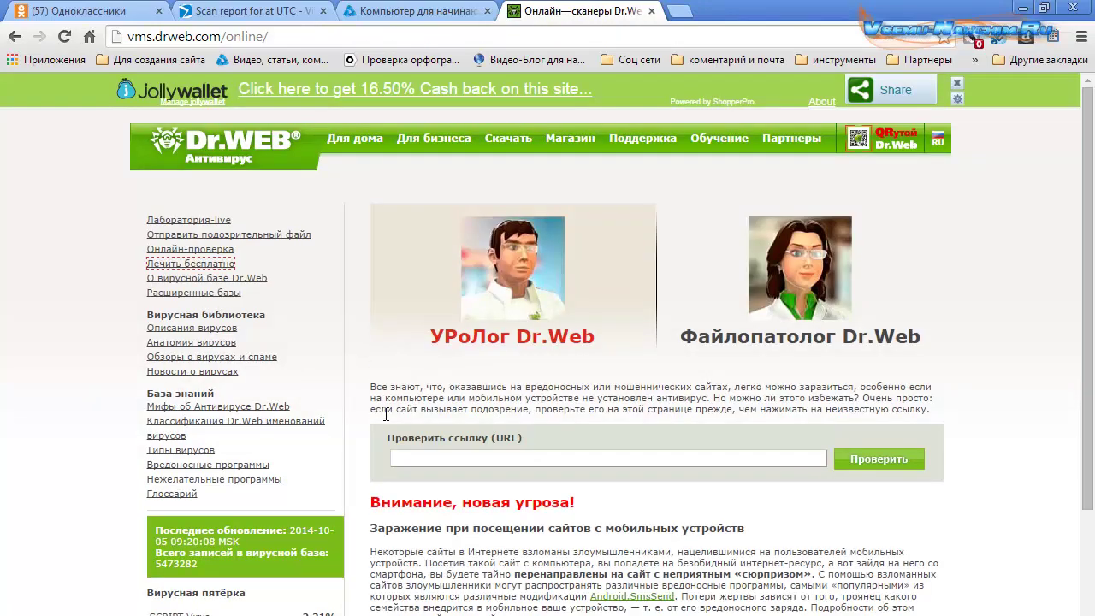
pyautogui.click(410, 11)
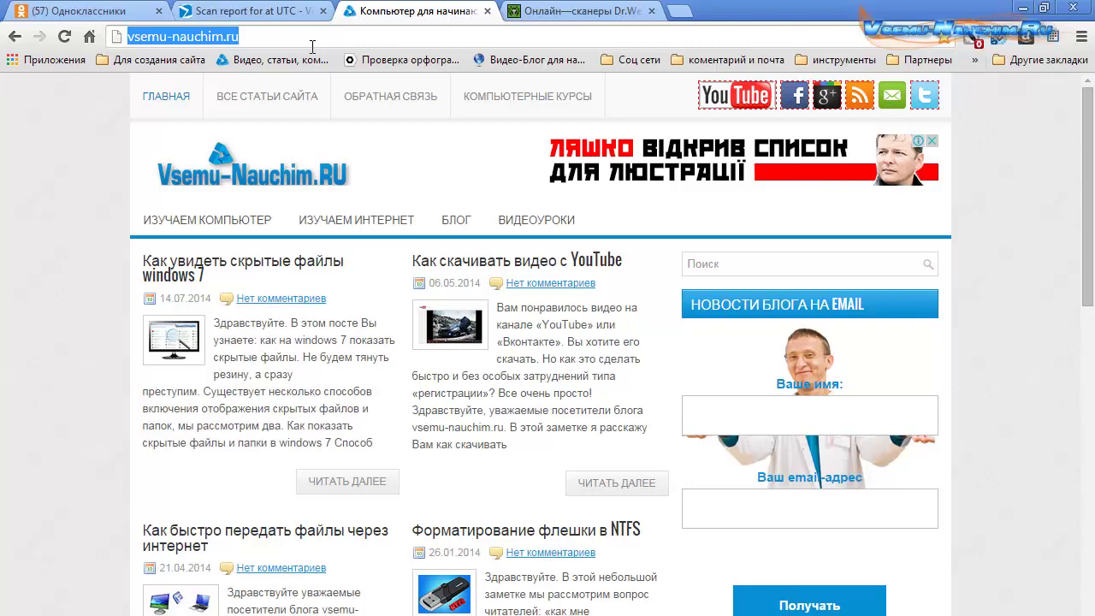
pyautogui.click(578, 11)
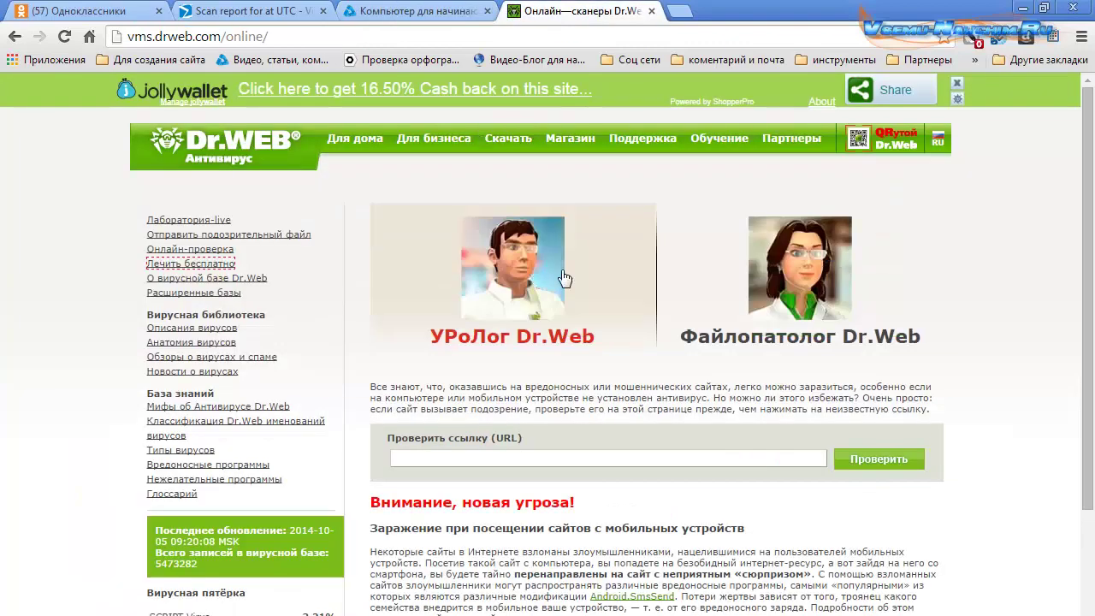
pyautogui.click(476, 456)
pyautogui.write('http://vsemu-nauchim.ru/')
pyautogui.click(896, 462)
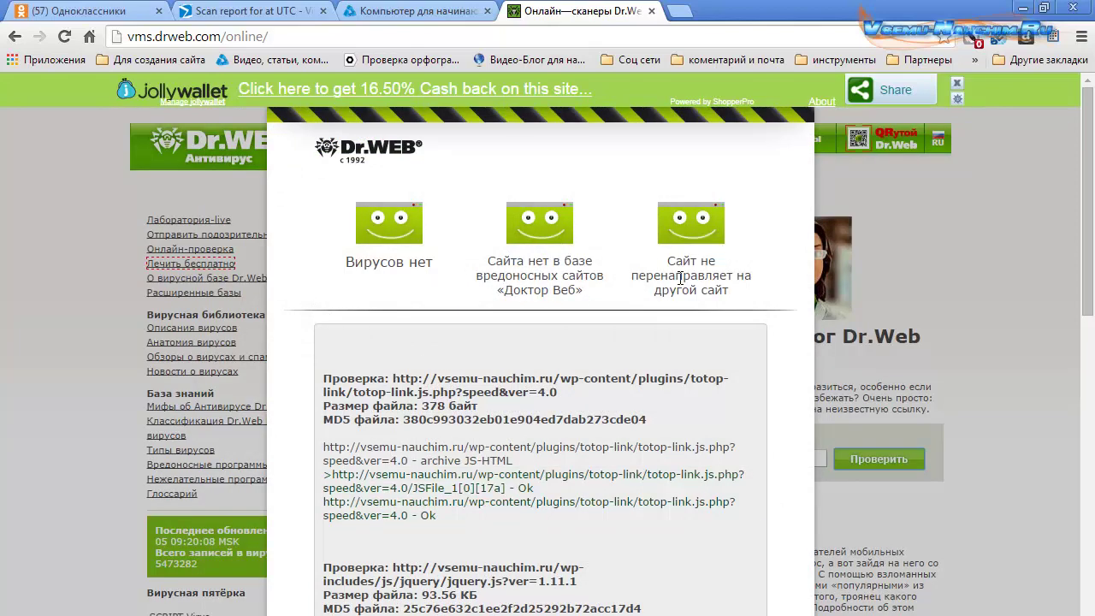
# Step: Examine the Dr.Web report for vsemu-nauchim.ru, from the three verdicts down to the individually scanned scripts
pyautogui.scroll(-15, 800, 295)
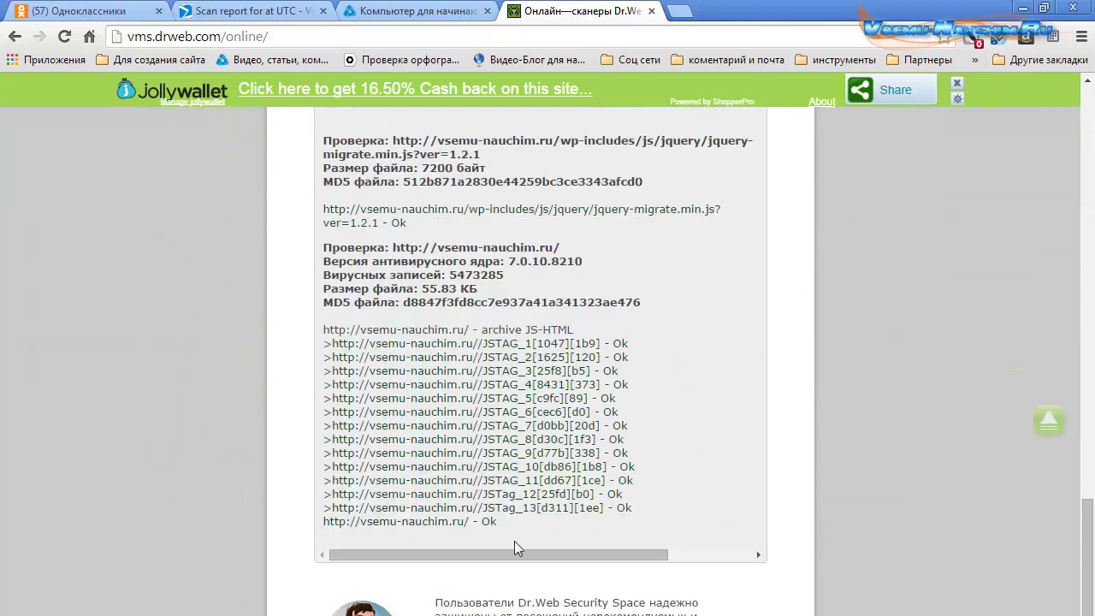
pyautogui.moveTo(510, 554); pyautogui.dragTo(483, 552)
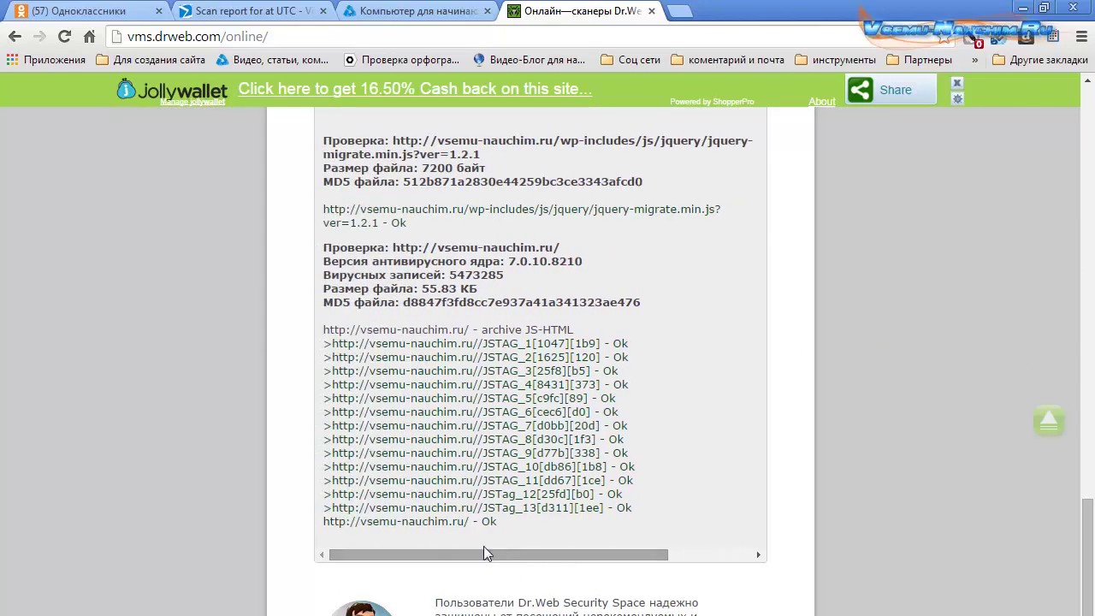
pyautogui.scroll(15, 662, 376)
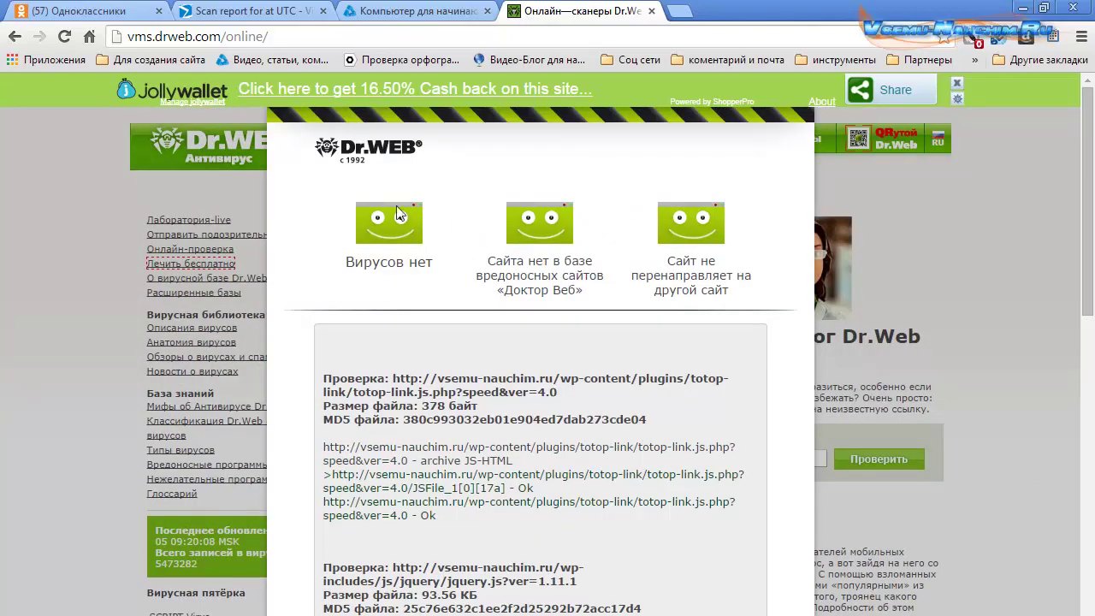
# Step: Return to the Google results, open the Dr.Web online check page and dismiss the jollywallet advertisement
pyautogui.click(14, 37)
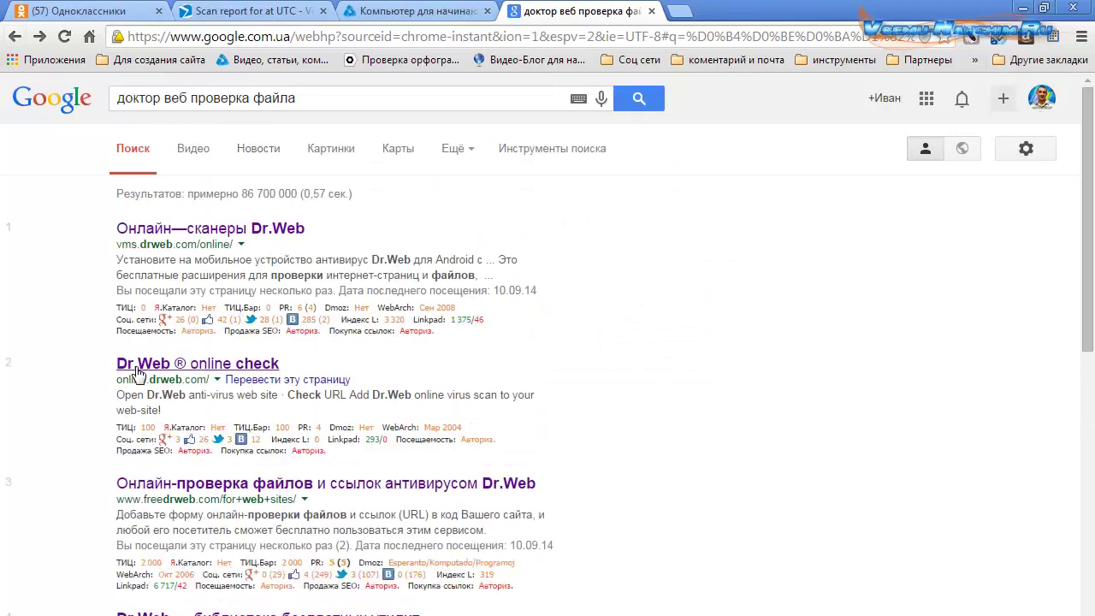
pyautogui.click(248, 370)
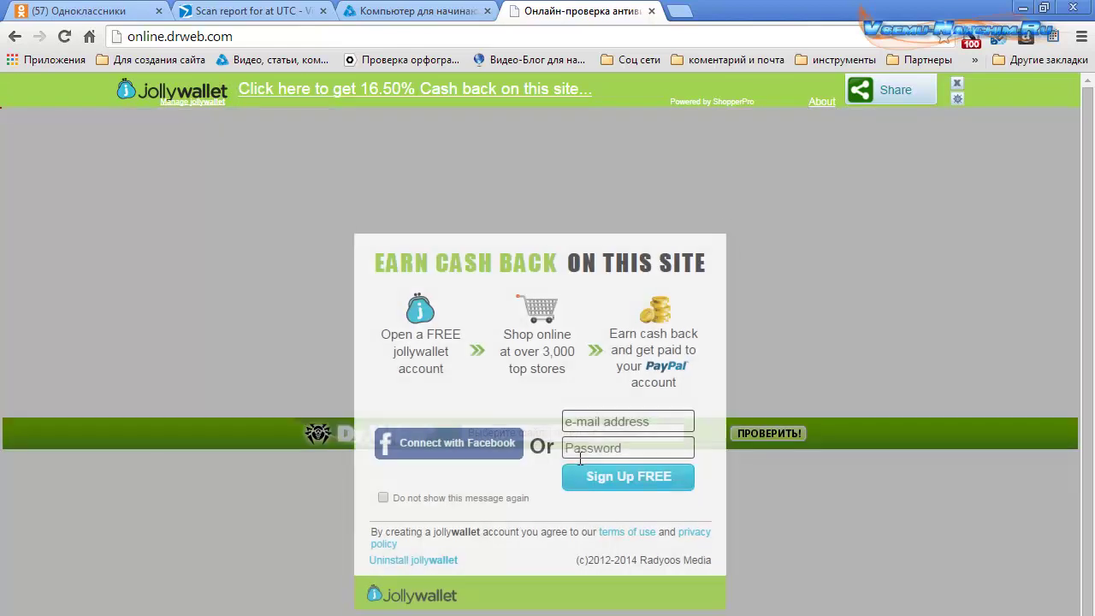
pyautogui.click(725, 233)
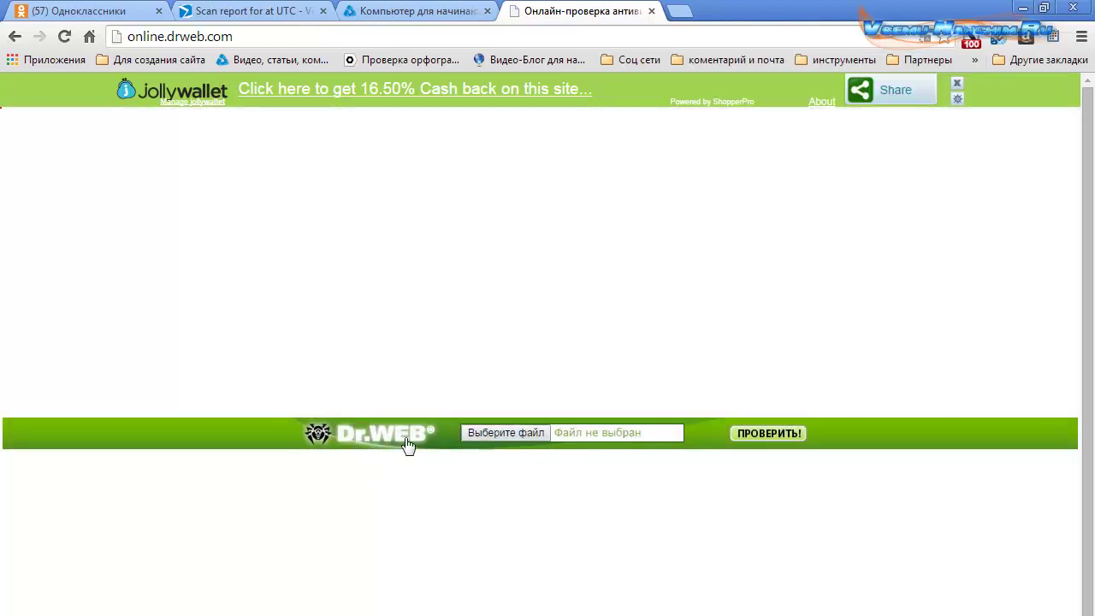
# Step: Select golubaya_abstrakciya_fon_na_rabochiy_stol_1920x1080.jpg from the desktop and submit it for a Dr.Web virus check
pyautogui.click(514, 437)
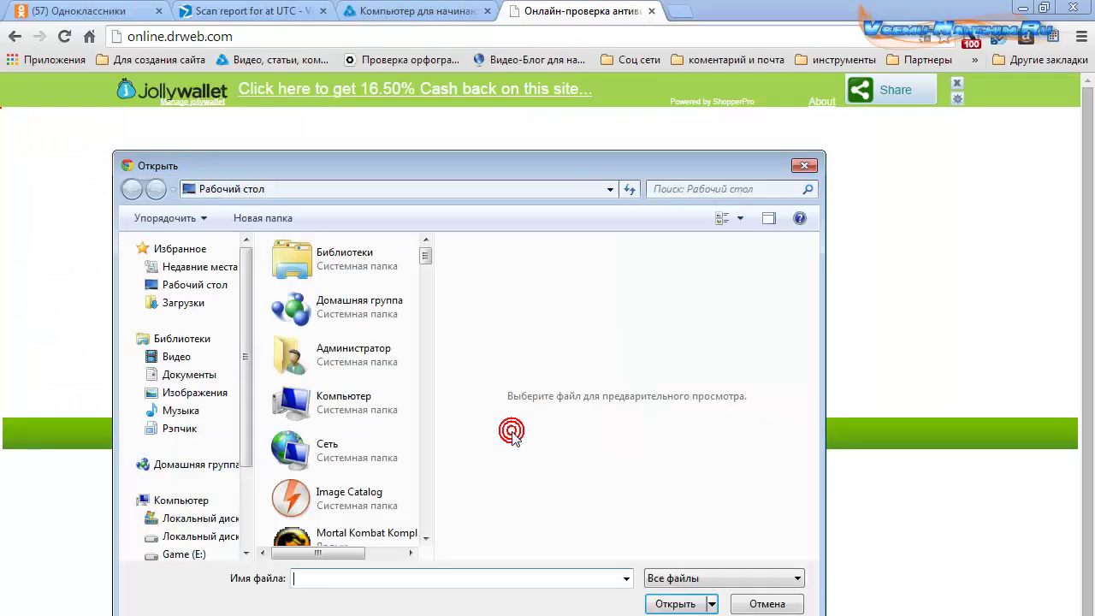
pyautogui.moveTo(430, 261); pyautogui.dragTo(430, 358)
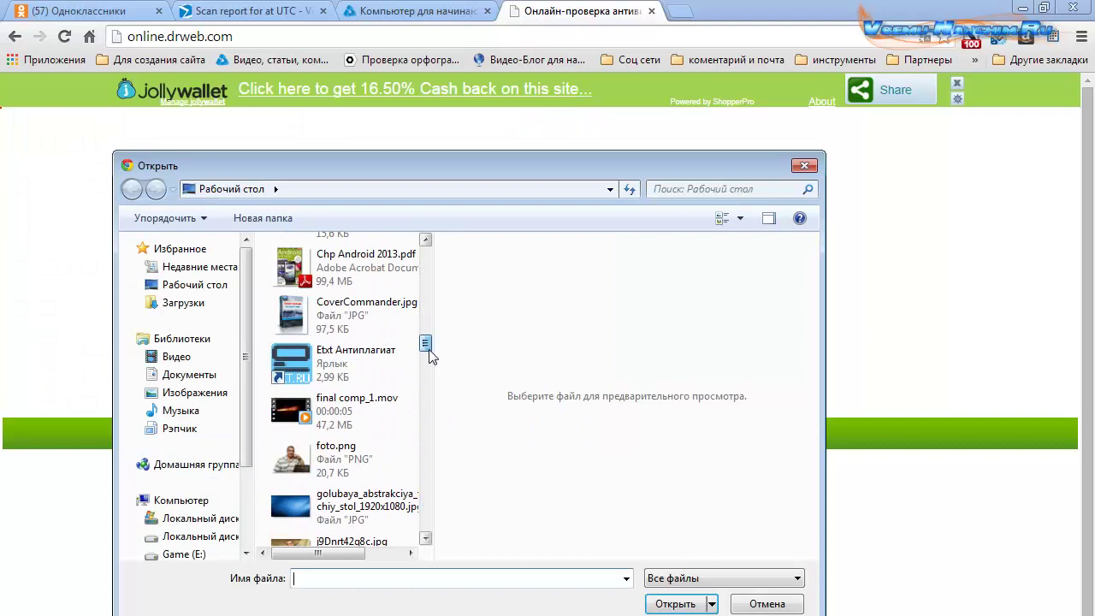
pyautogui.click(341, 500)
pyautogui.click(672, 604)
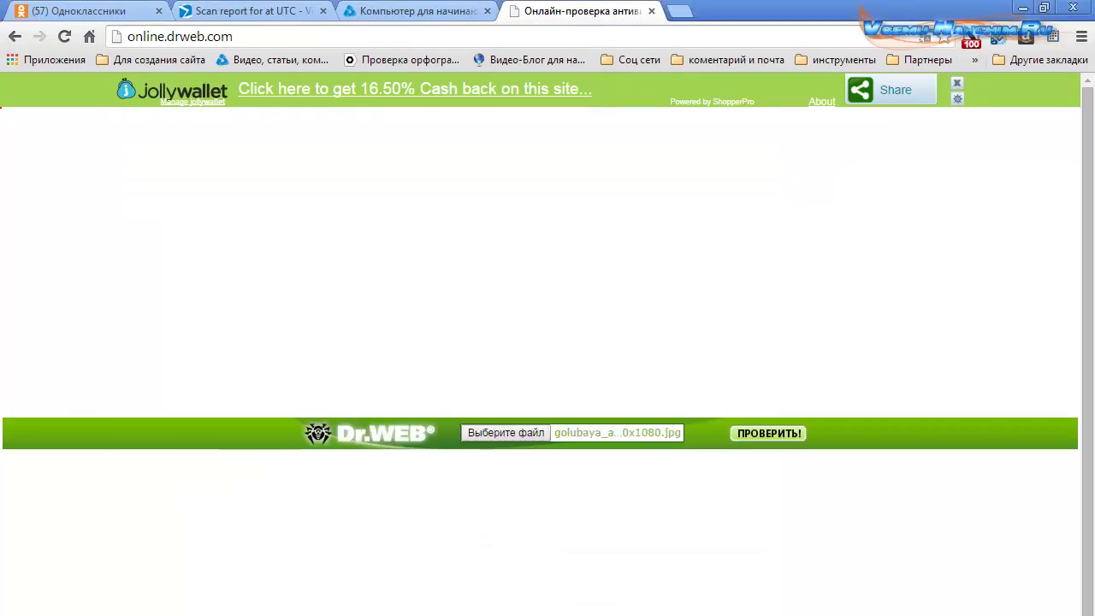
pyautogui.click(764, 434)
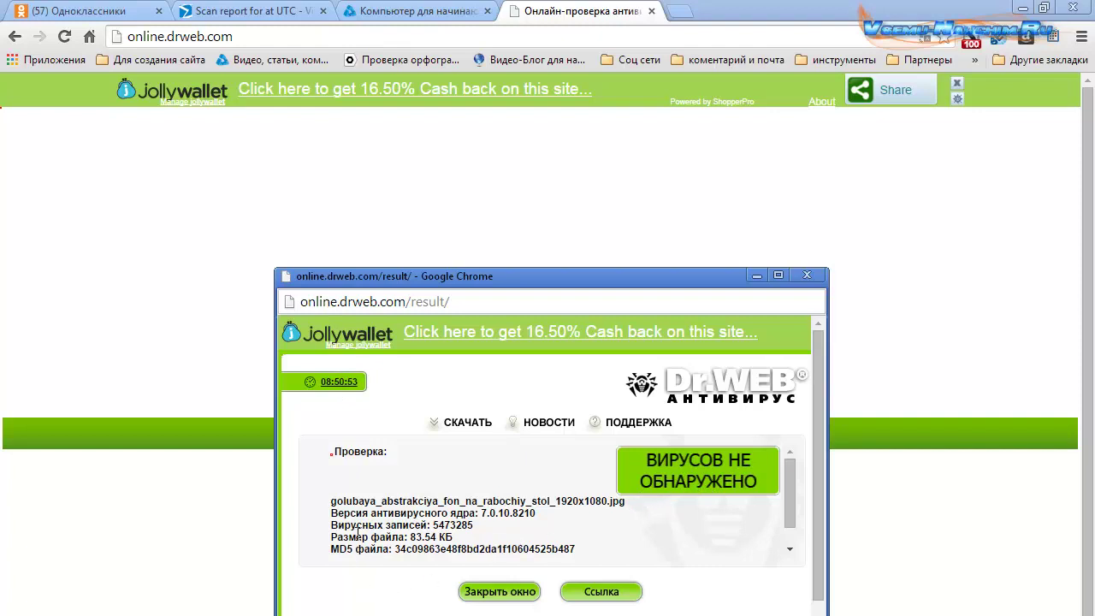
# Step: Read the Dr.Web scan details for the image, including engine version and virus records, and close the result window
pyautogui.moveTo(412, 512); pyautogui.dragTo(522, 528)
pyautogui.scroll(-2, 509, 548)
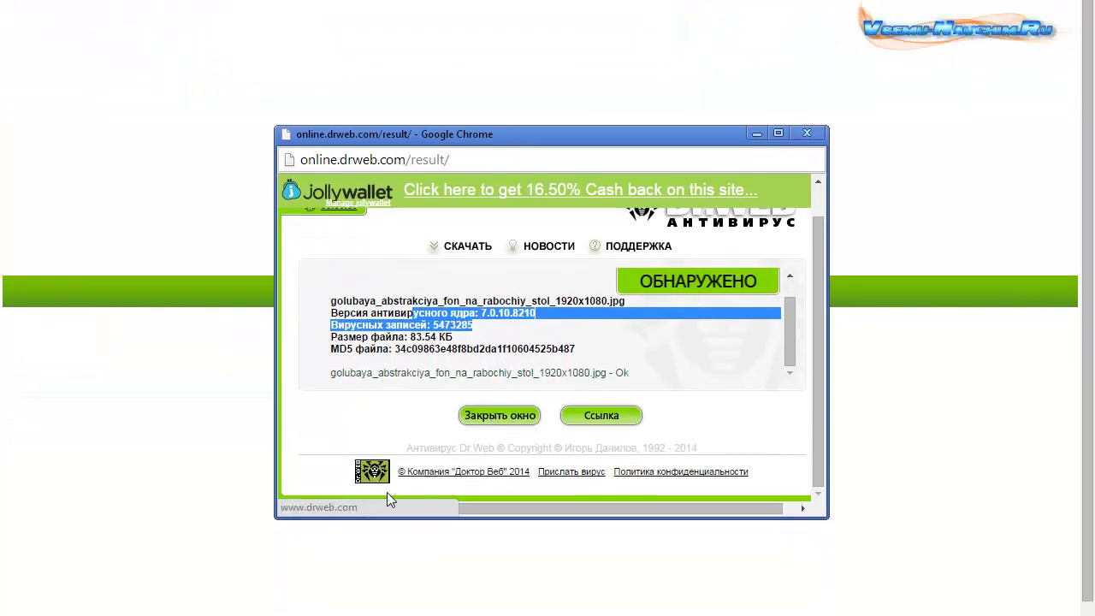
pyautogui.click(499, 416)
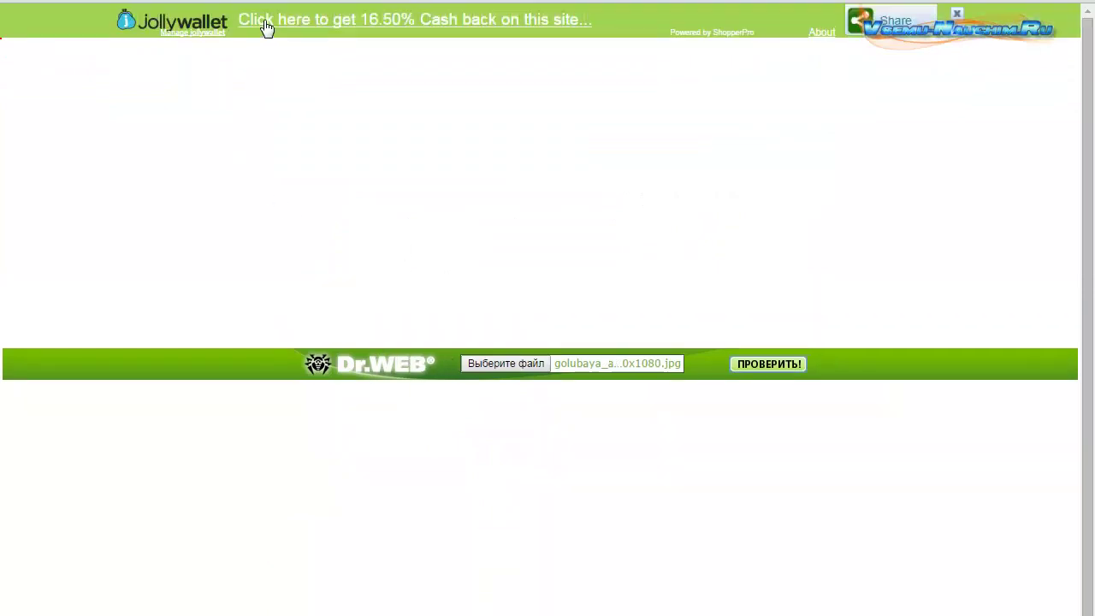
# Step: Look at the online.drweb.com address and go back through the Google results to the Dr.Web online scanners page
pyautogui.click(356, 24)
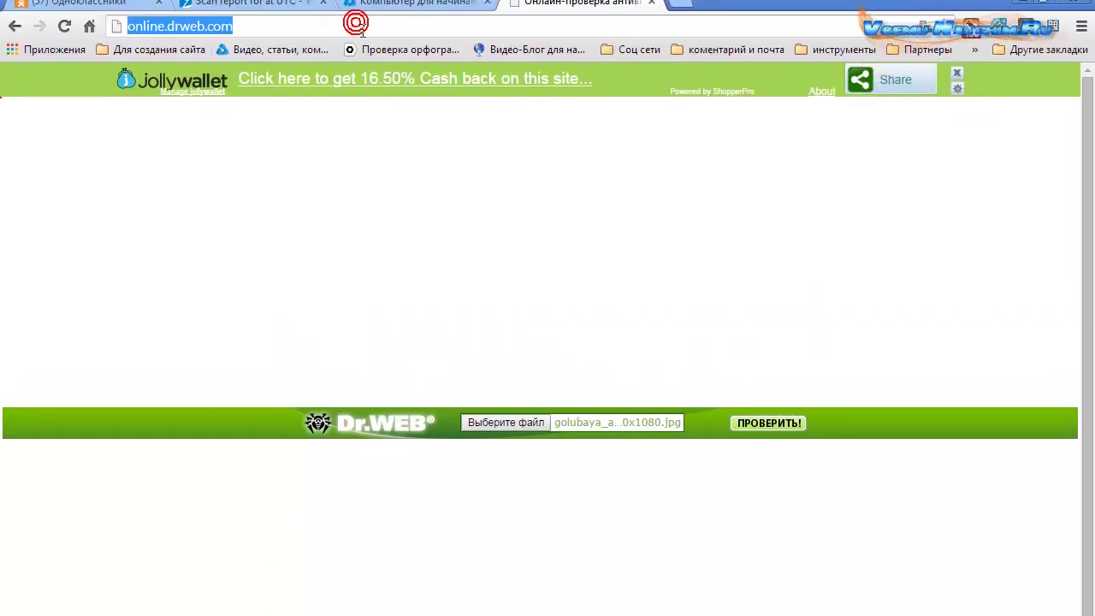
pyautogui.click(358, 26)
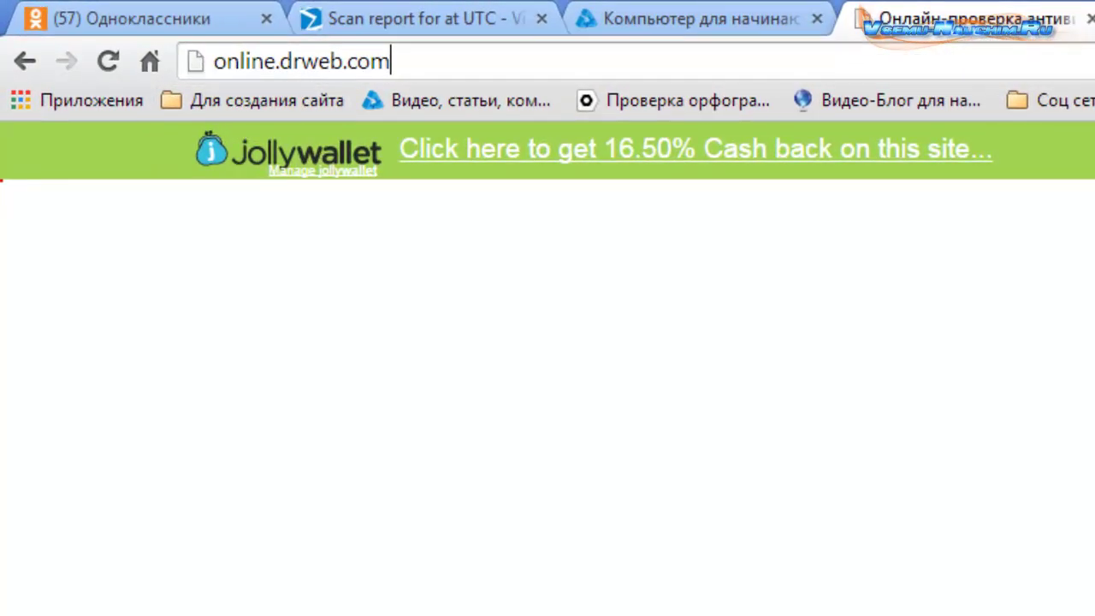
pyautogui.click(25, 63)
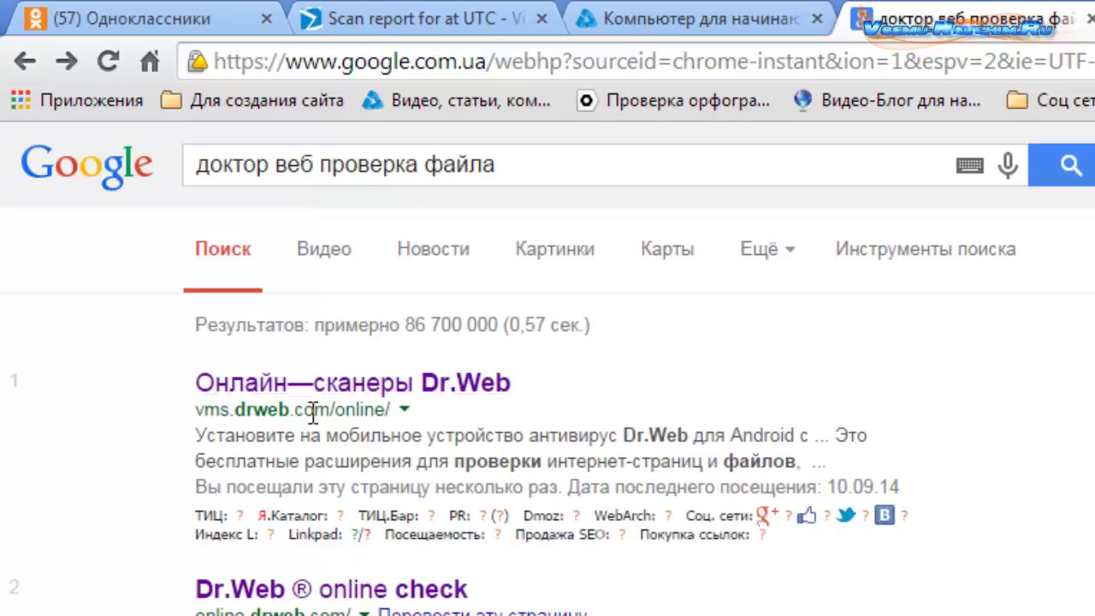
pyautogui.click(435, 387)
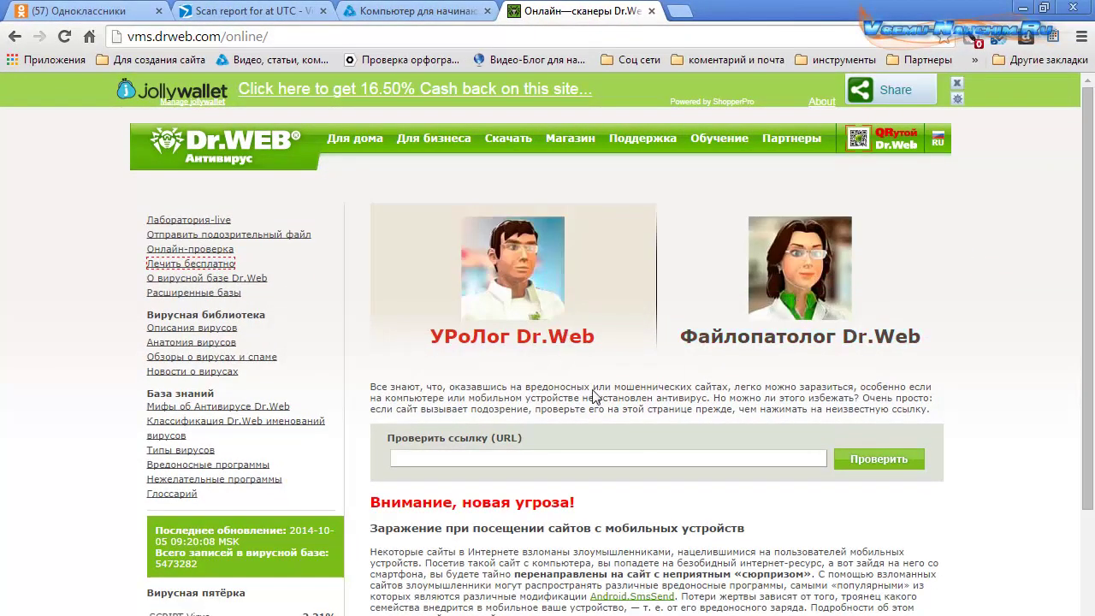
# Step: Look over the Dr.Web link check page and highlight its heading about a new threat
pyautogui.scroll(-3, 477, 556)
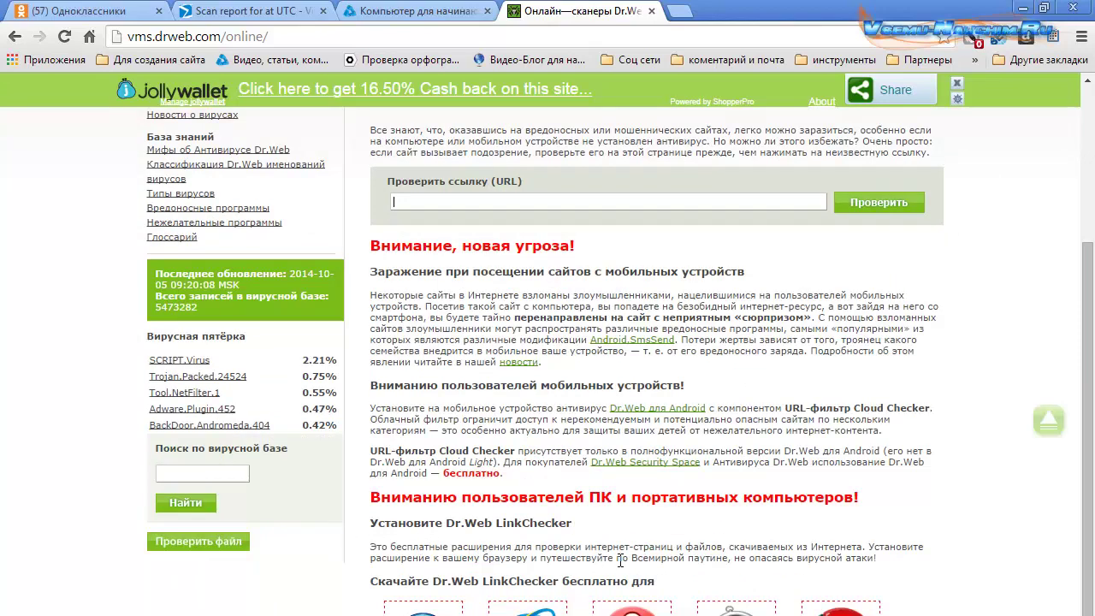
pyautogui.scroll(3, 620, 561)
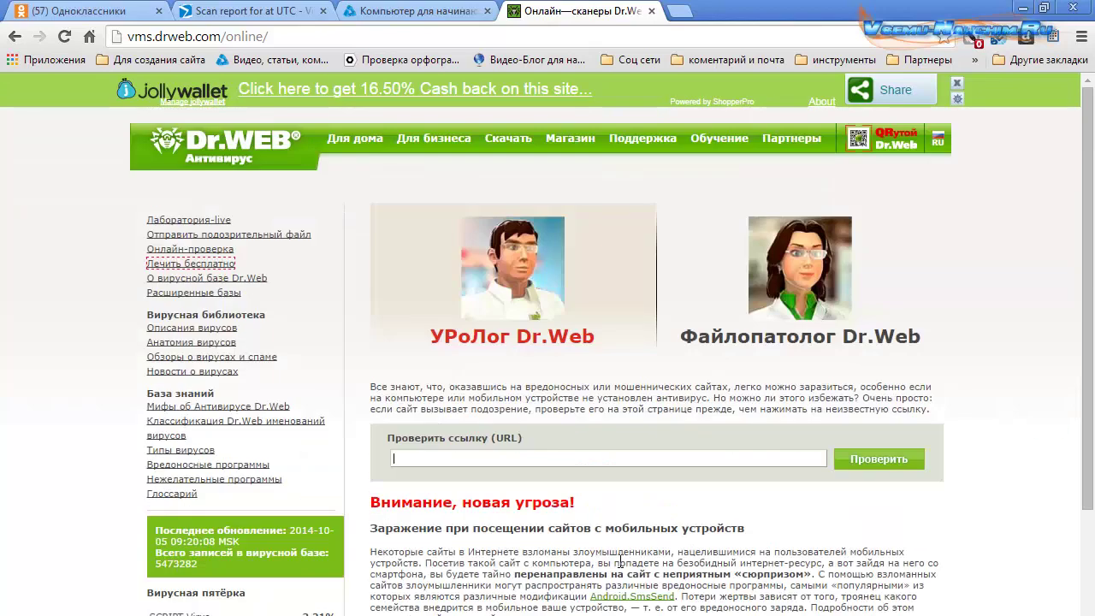
pyautogui.scroll(-3, 603, 563)
pyautogui.scroll(3, 600, 564)
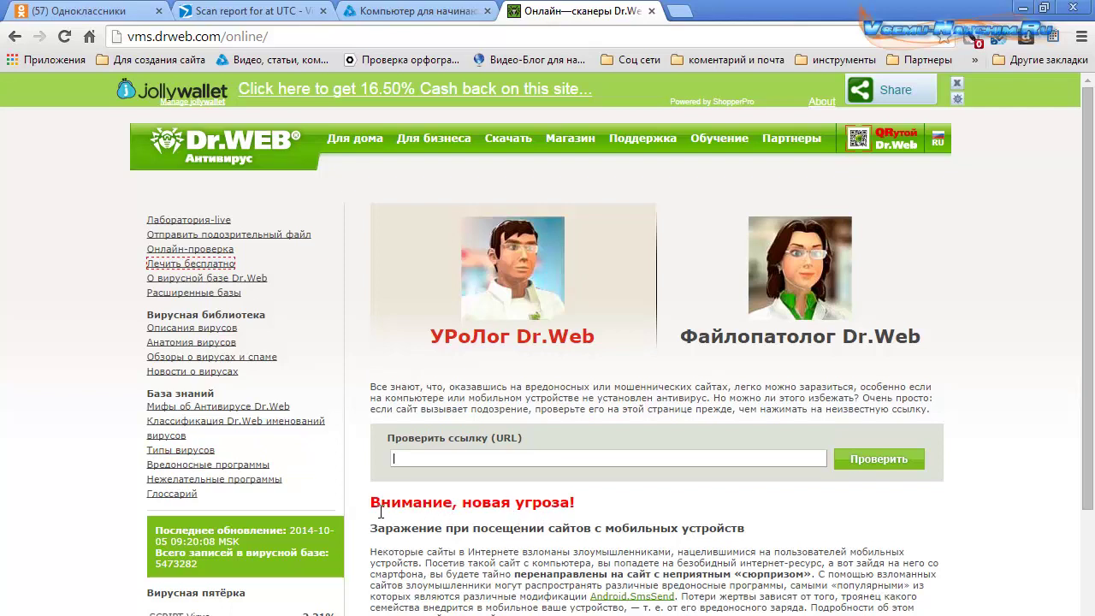
pyautogui.moveTo(381, 512); pyautogui.dragTo(578, 511)
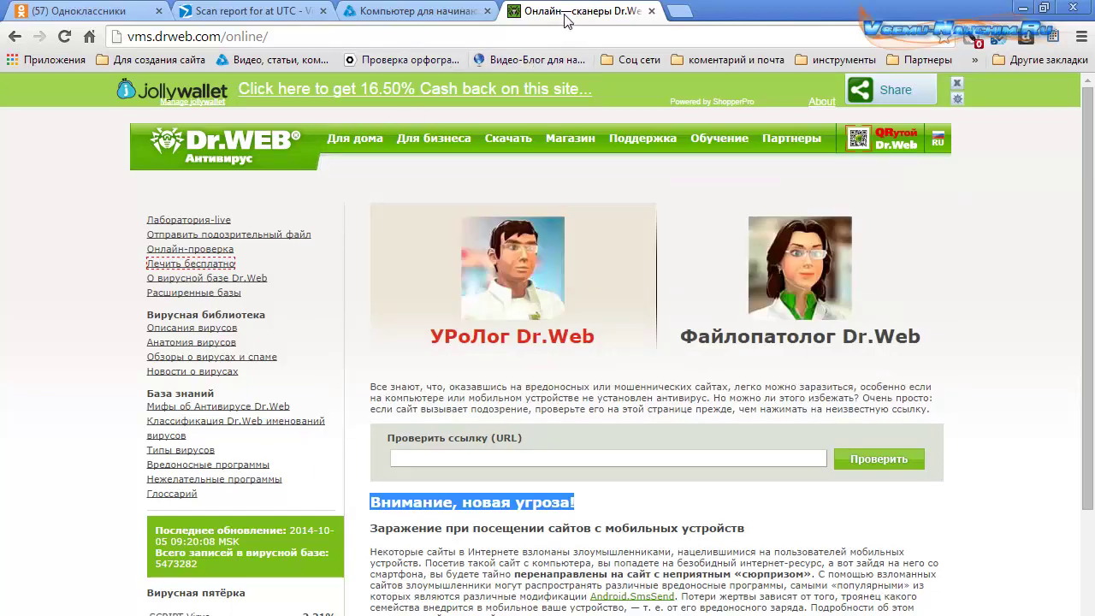
# Step: Switch back to the VirusTotal report of the SoftPortal link and go to the VirusTotal start page
pyautogui.click(254, 11)
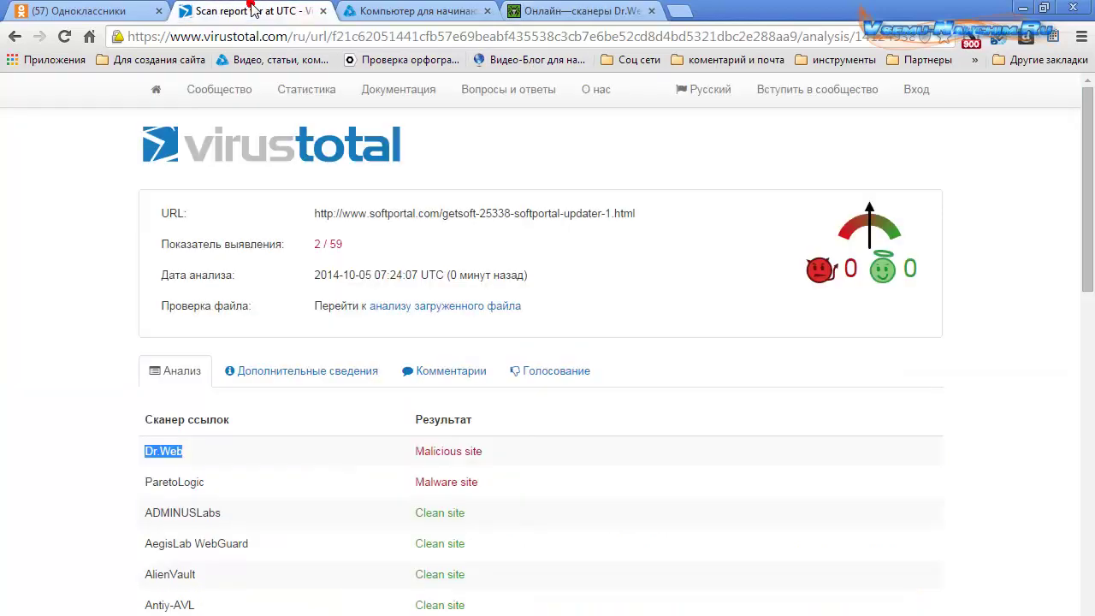
pyautogui.click(273, 151)
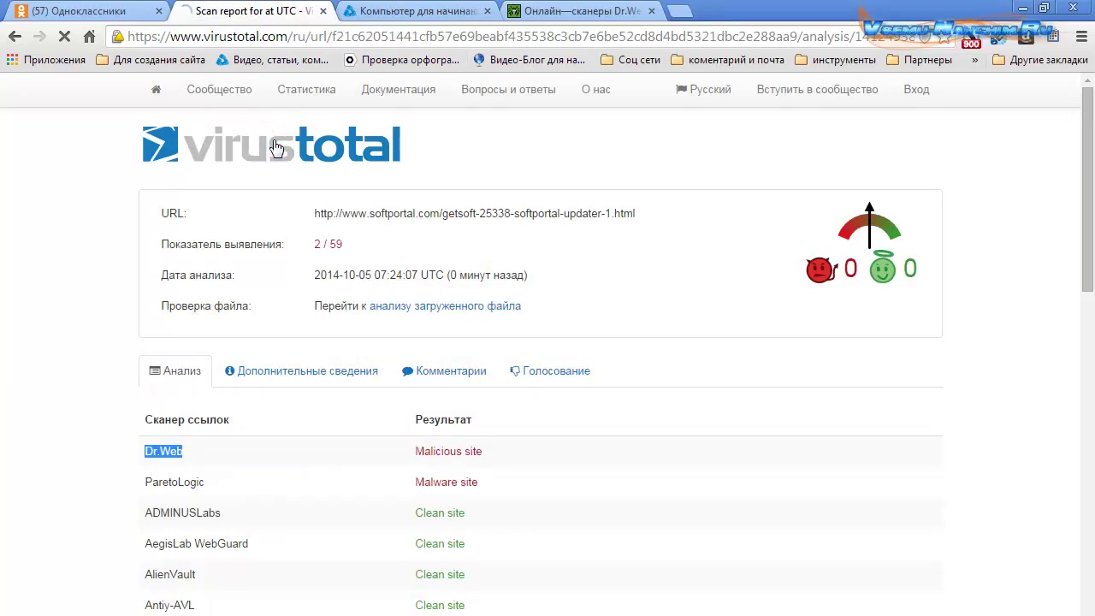